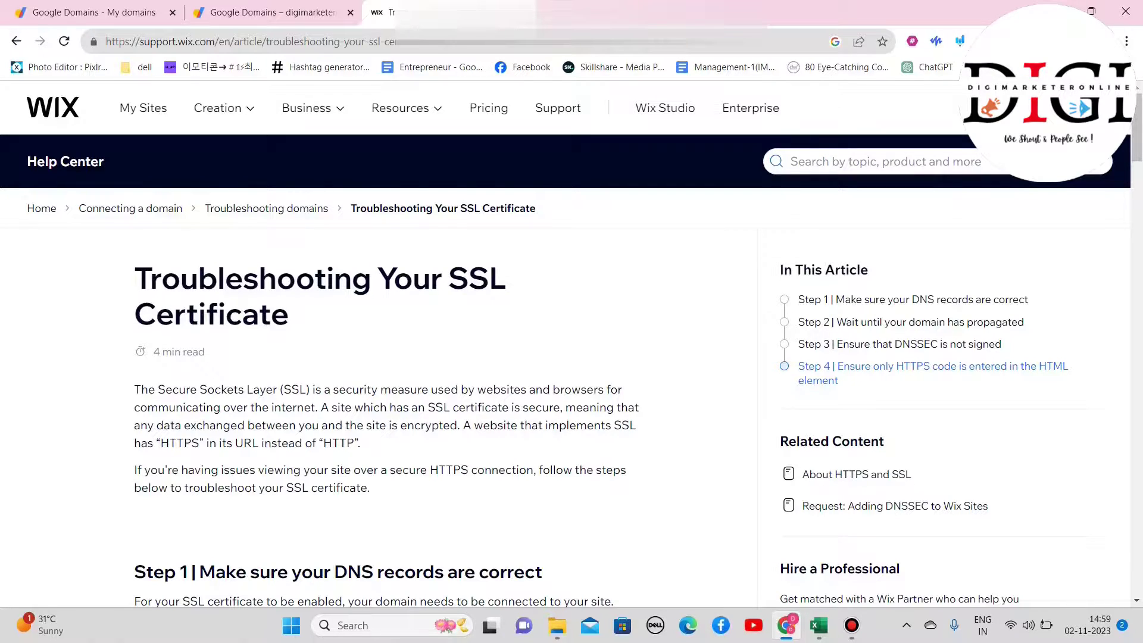
- Read the introduction and Step 1 on DNS records in Wix's SSL certificate troubleshooting article
scroll(571, 369, down, 5)
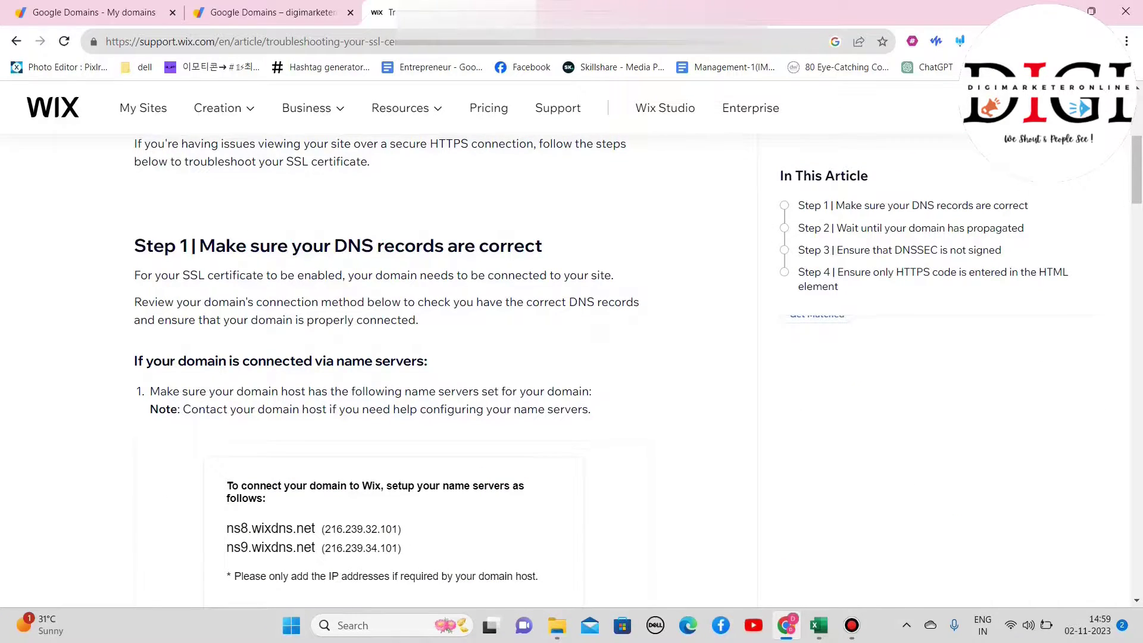
scroll(572, 369, up, 1)
scroll(572, 369, up, 2)
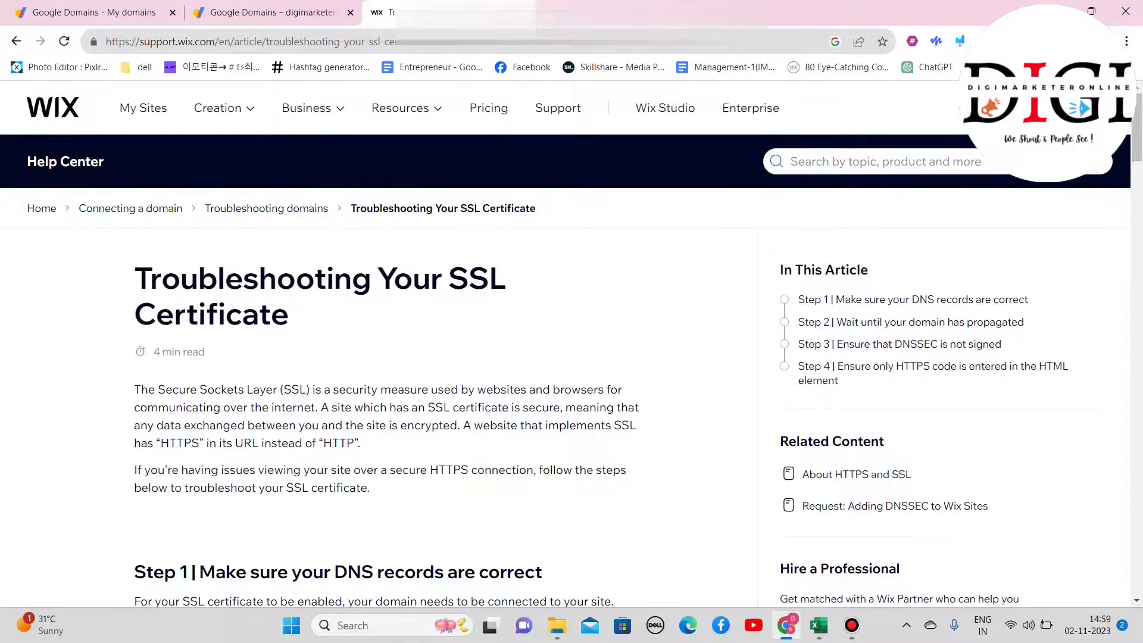
scroll(572, 357, down, 3)
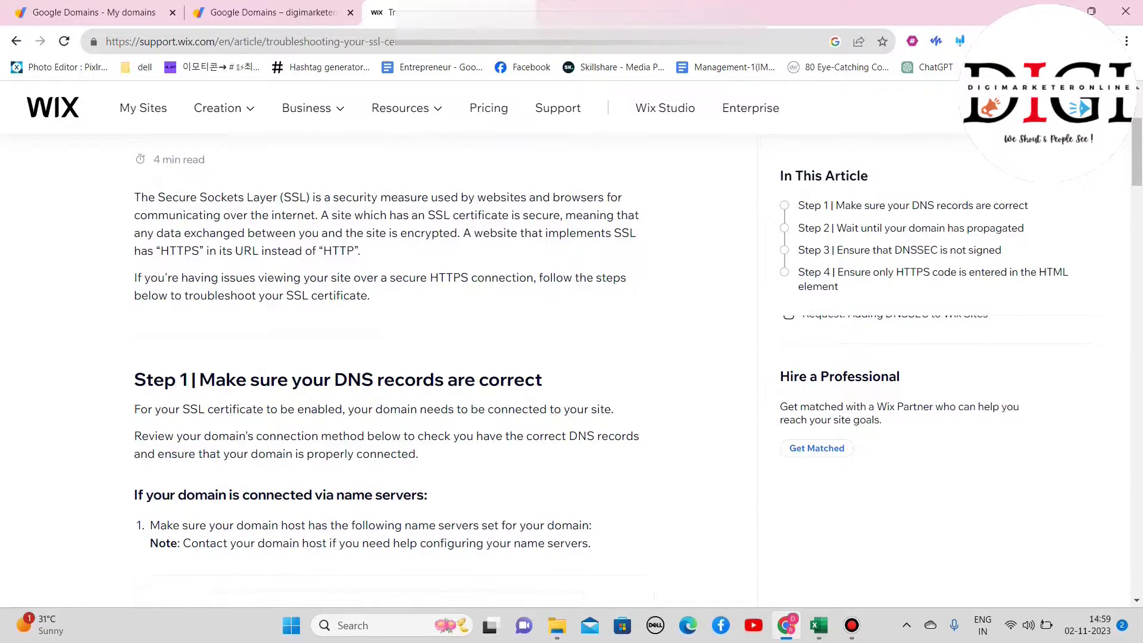
scroll(393, 357, down, 2)
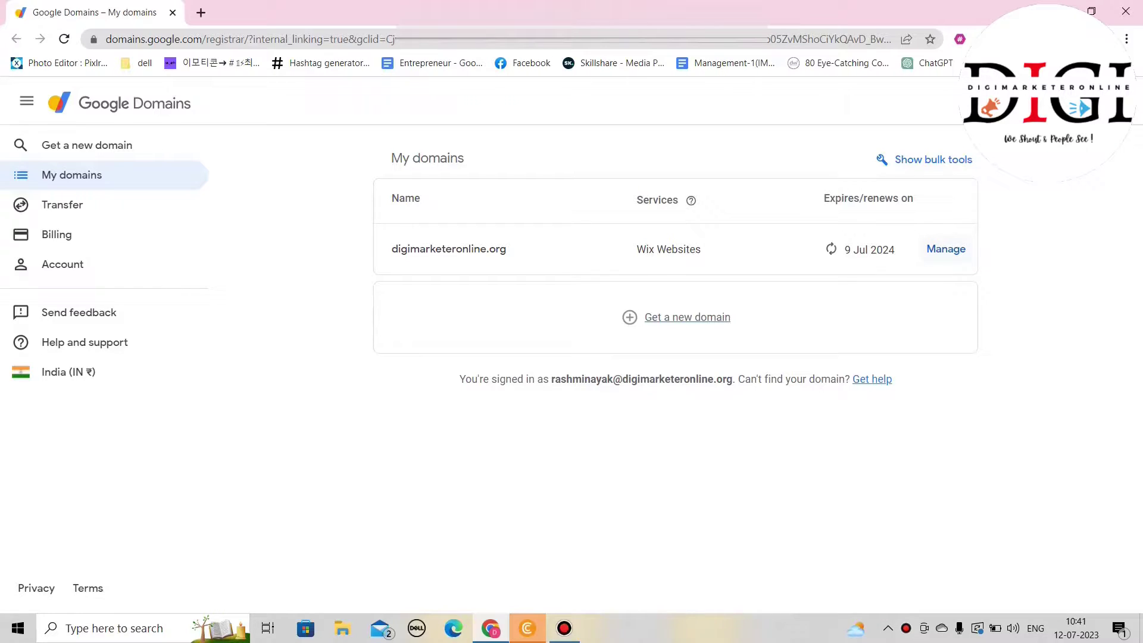
- Open the management page for digimarketeronline.org in Google Domains, and load the site in a new tab to check its security status
click(945, 249)
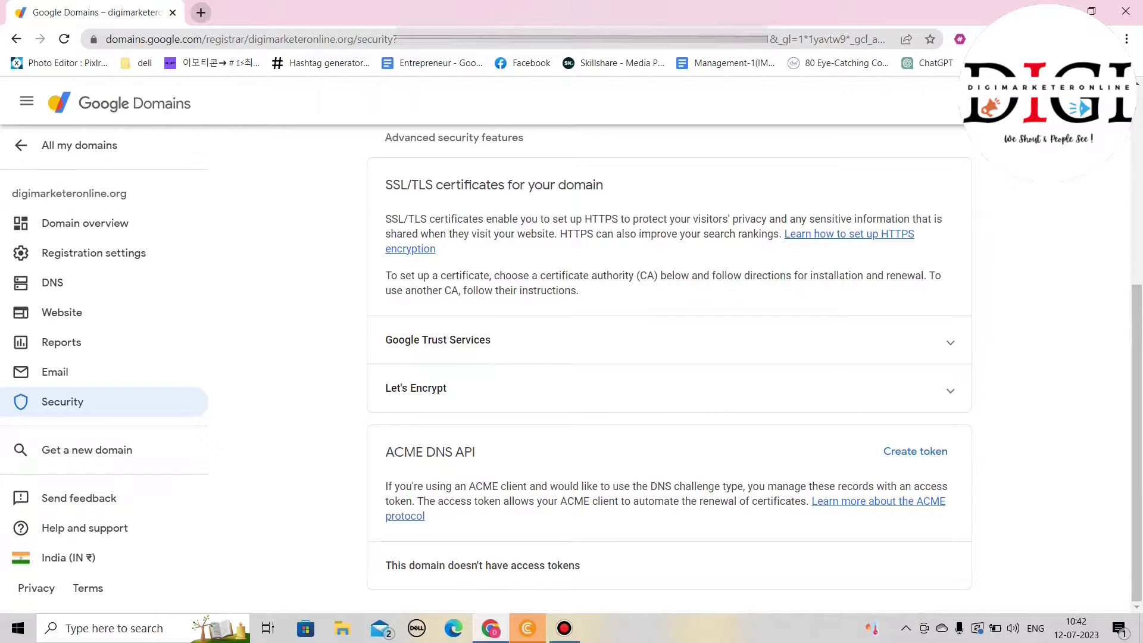
click(201, 13)
text(d)
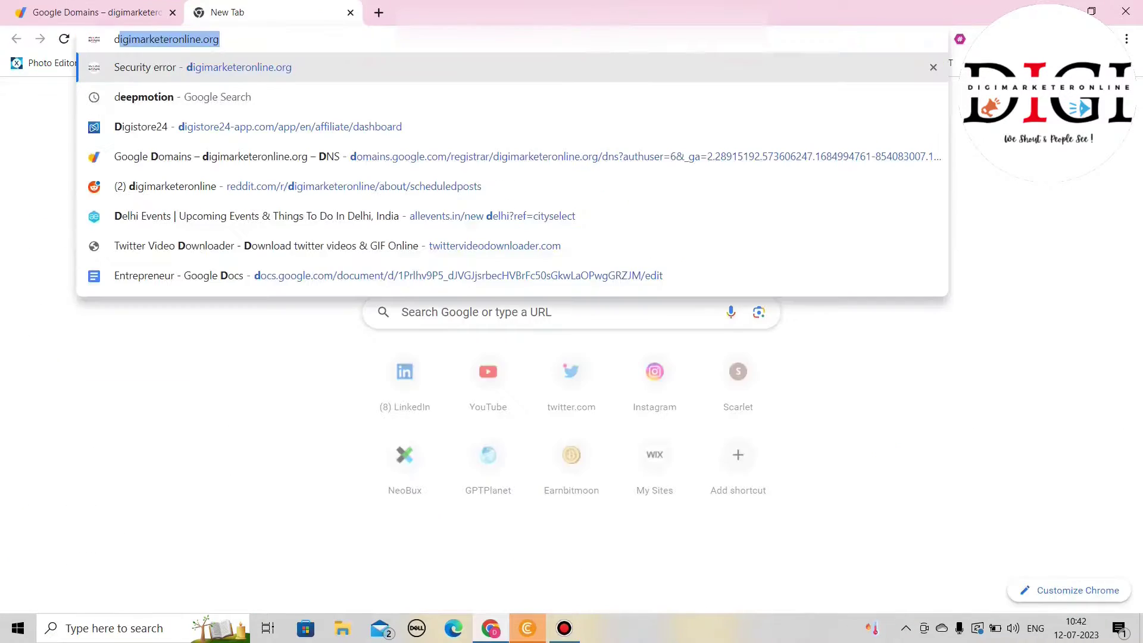
text(igimarketeronline.org)
key(Return)
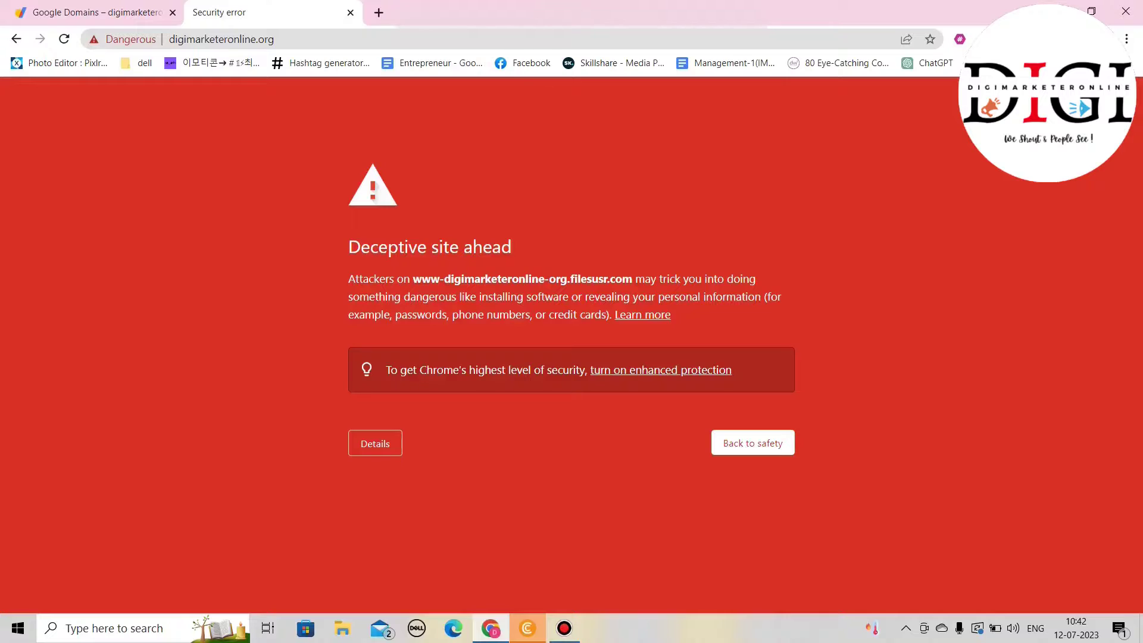
click(97, 13)
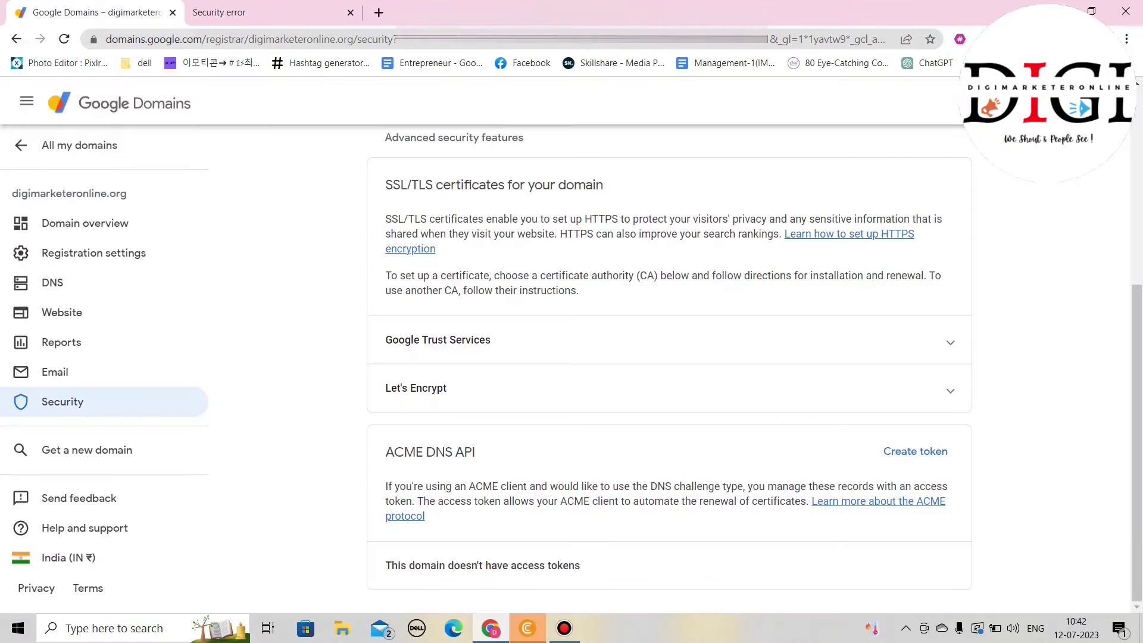
key(ctrl+Tab)
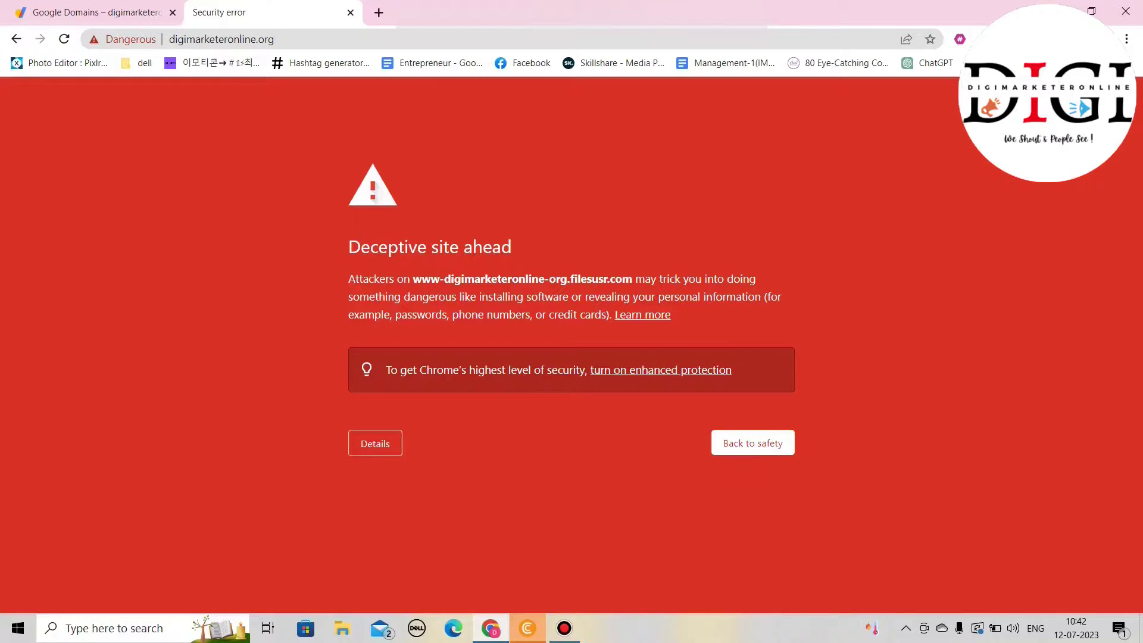
key(ctrl+shift+Tab)
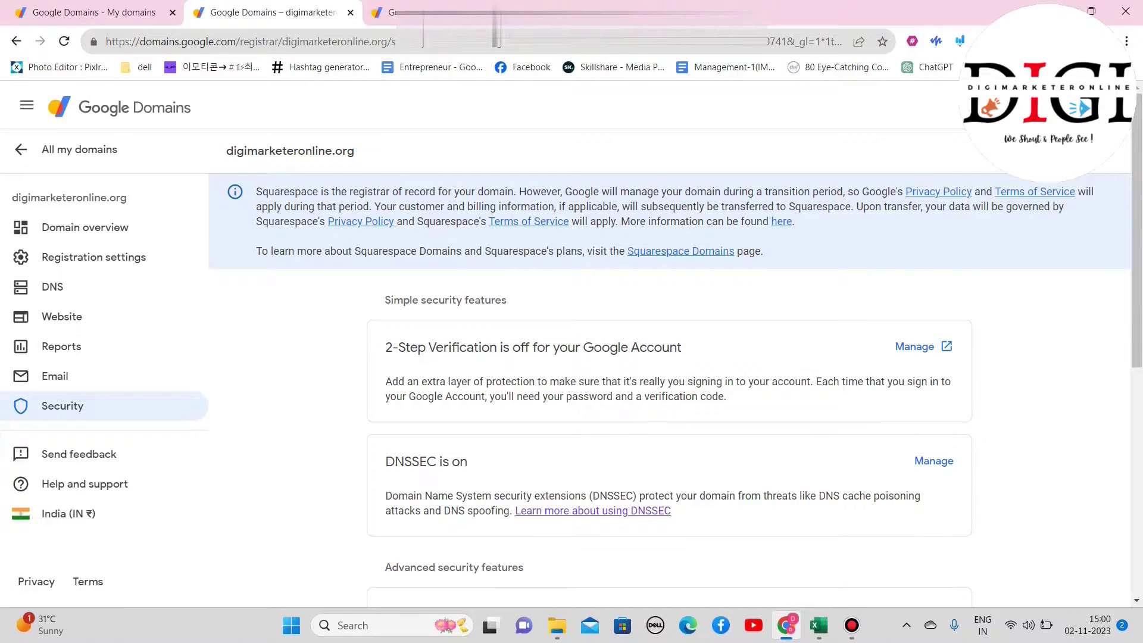
- Review the DNSSEC, SSL/TLS certificate and ACME DNS API sections in the domain's security settings
scroll(669, 357, down, 4)
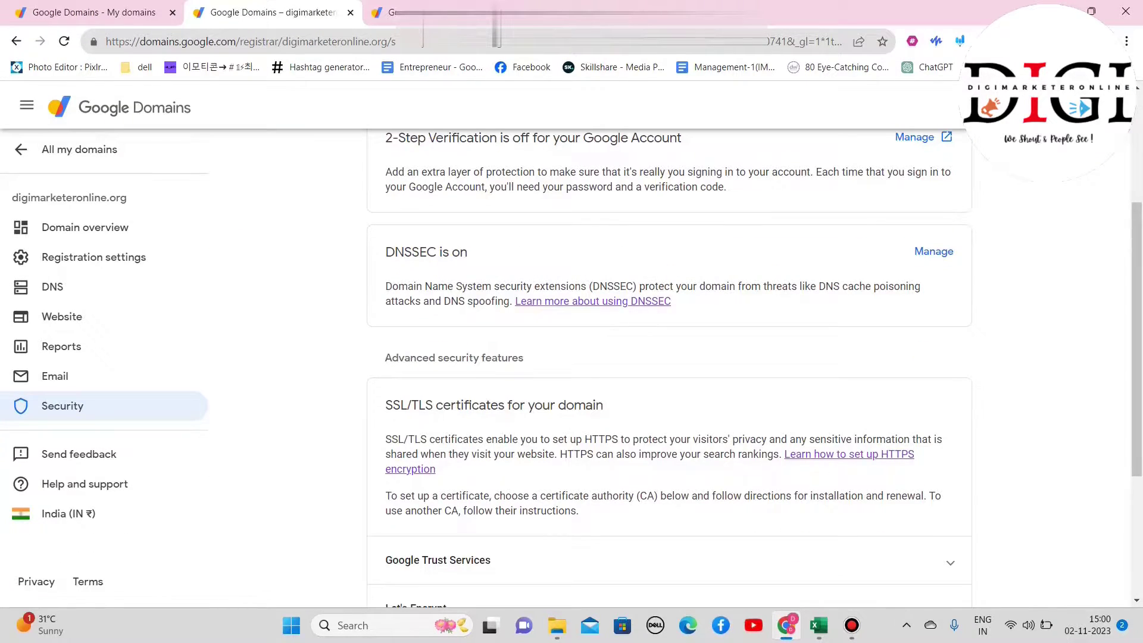
scroll(669, 358, down, 2)
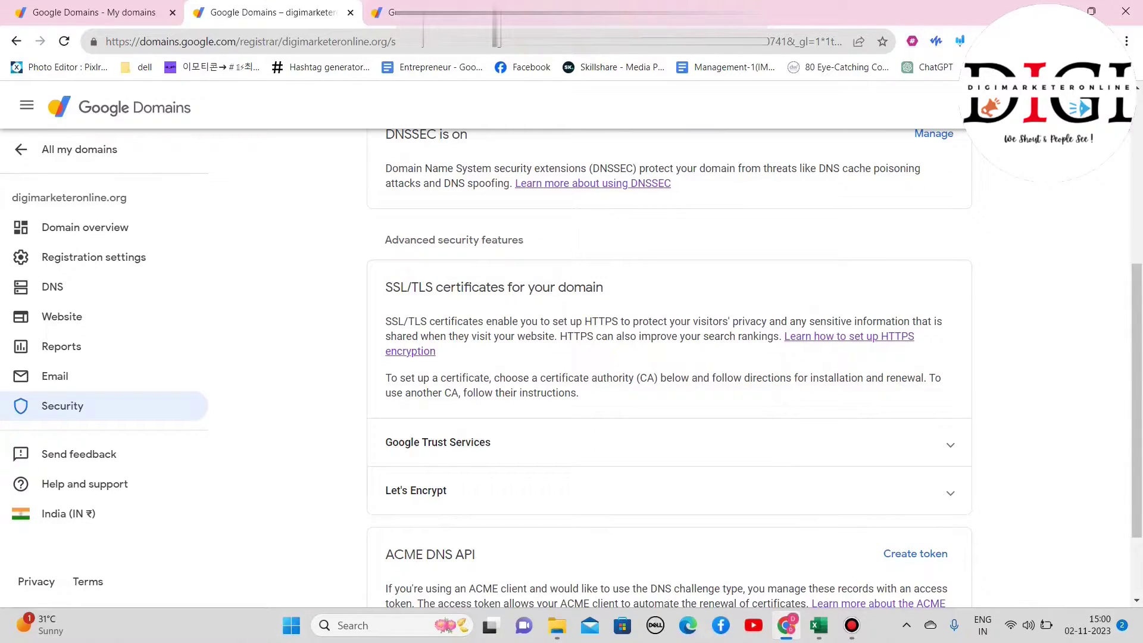
scroll(669, 357, down, 2)
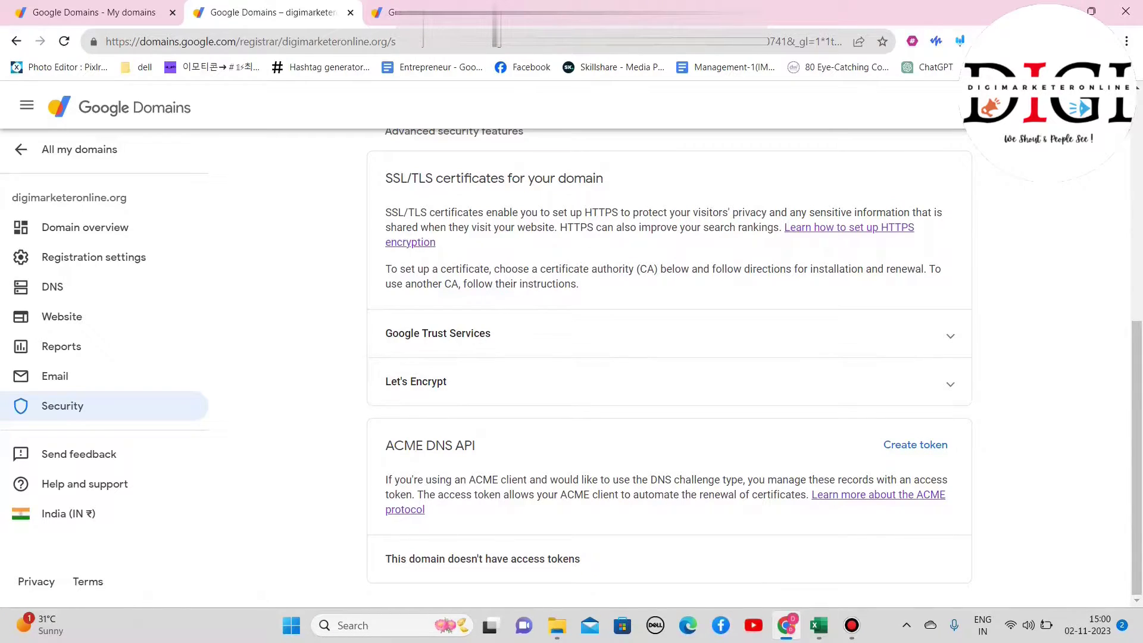
scroll(670, 365, up, 5)
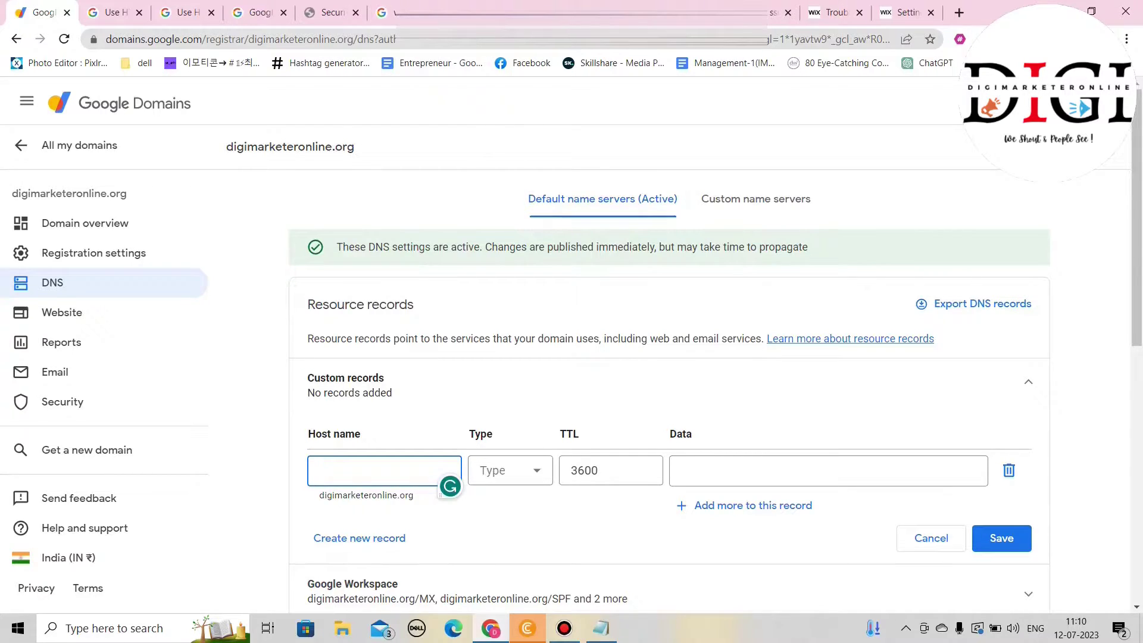
- Turn off DNSSEC in the DNS settings of digimarketeronline.org
scroll(669, 357, down, 7)
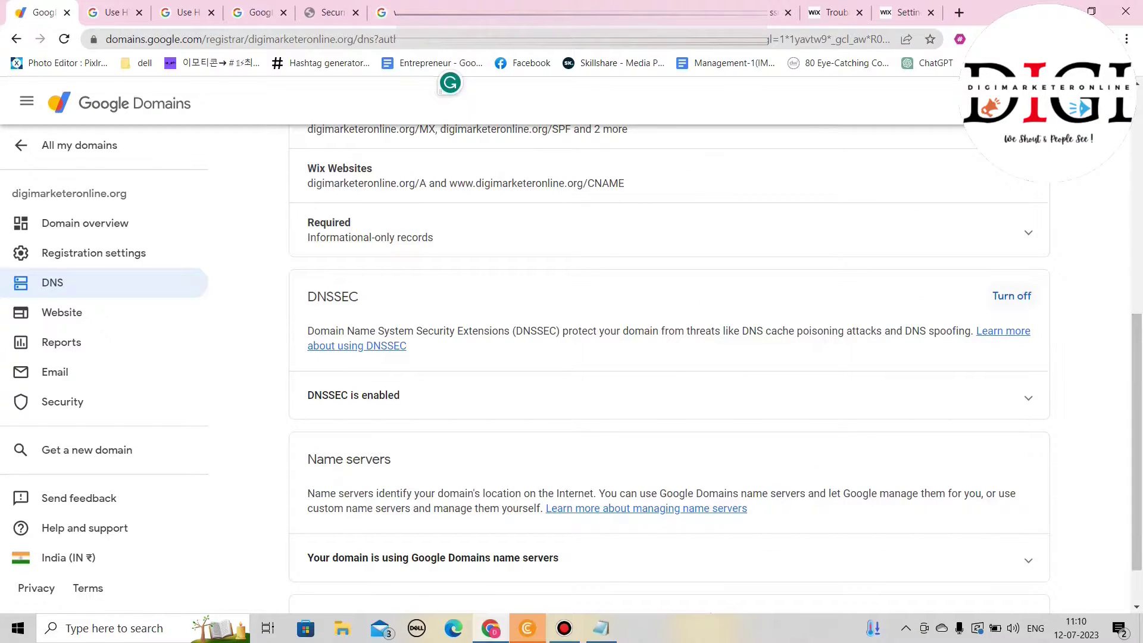
click(1011, 295)
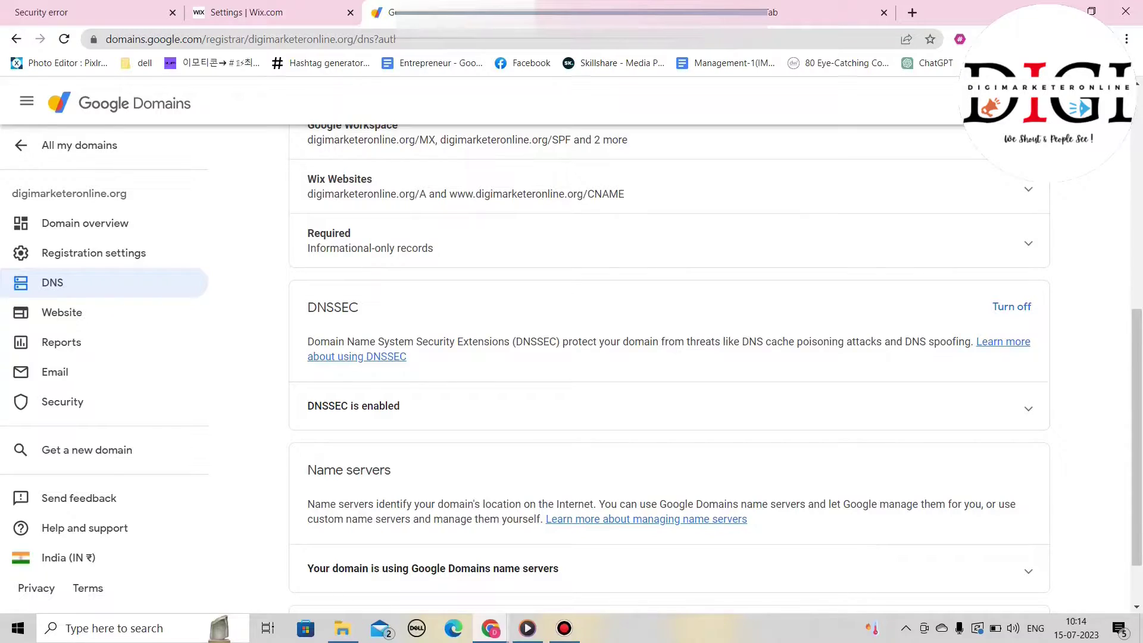
- Switch to the Wix domain settings and unassign digimarketeronline.org from the Digi Marketer Online site
key(ctrl+shift+Tab)
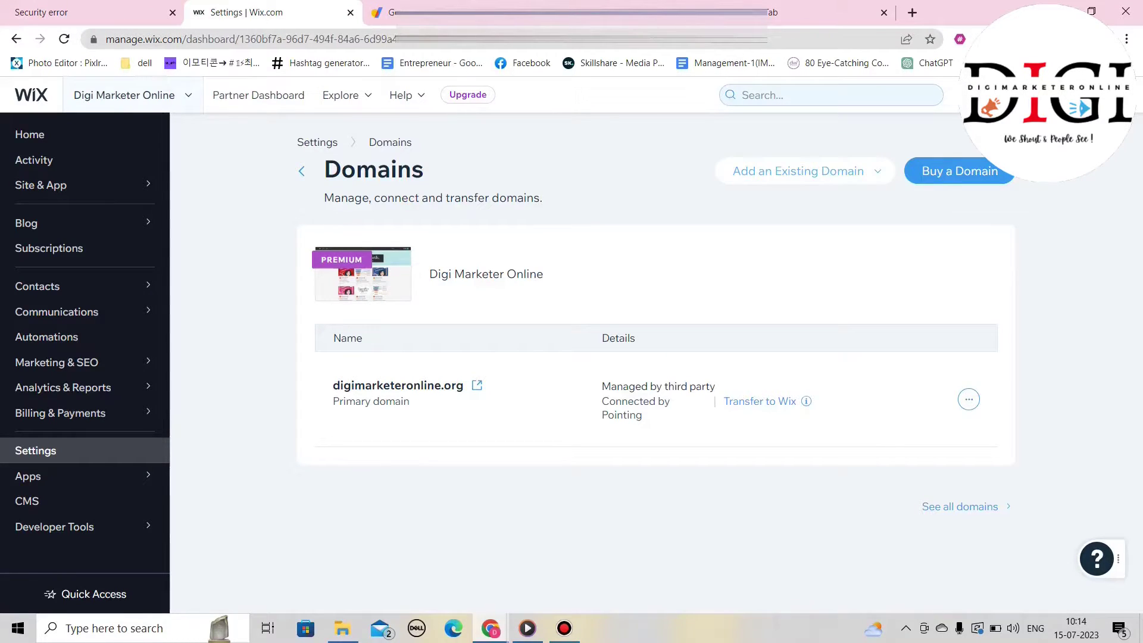
click(968, 399)
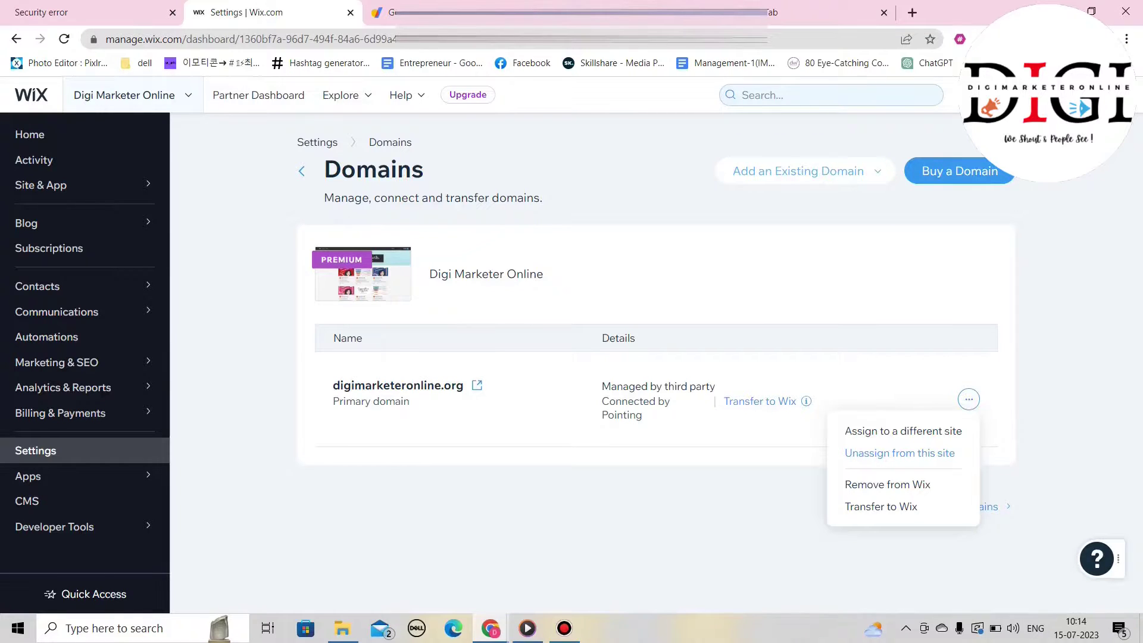
click(900, 453)
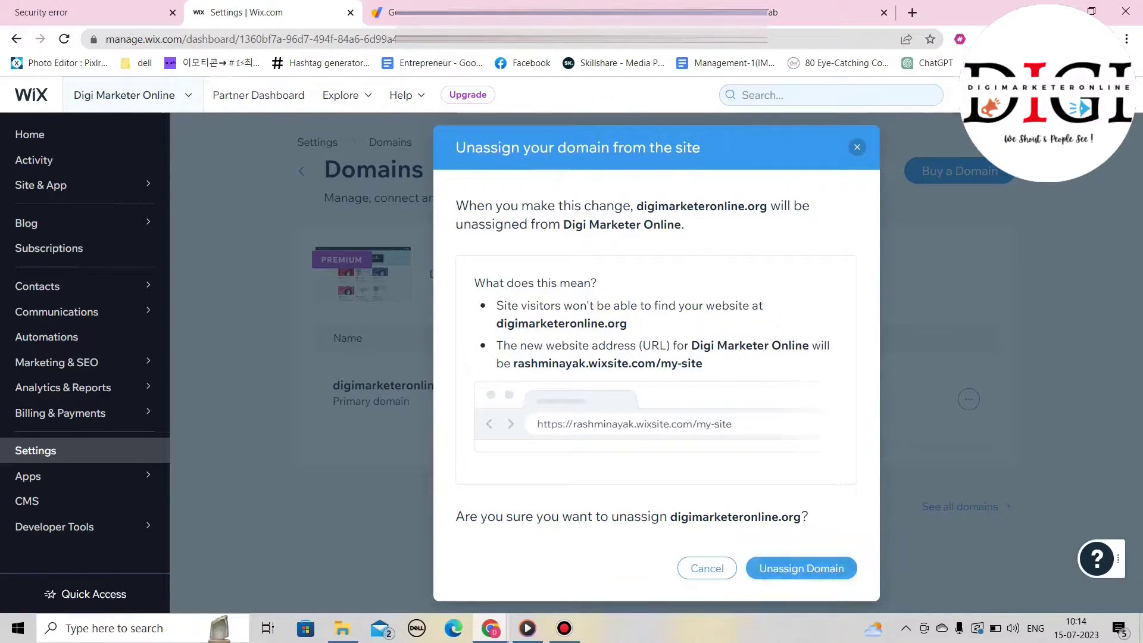
click(801, 568)
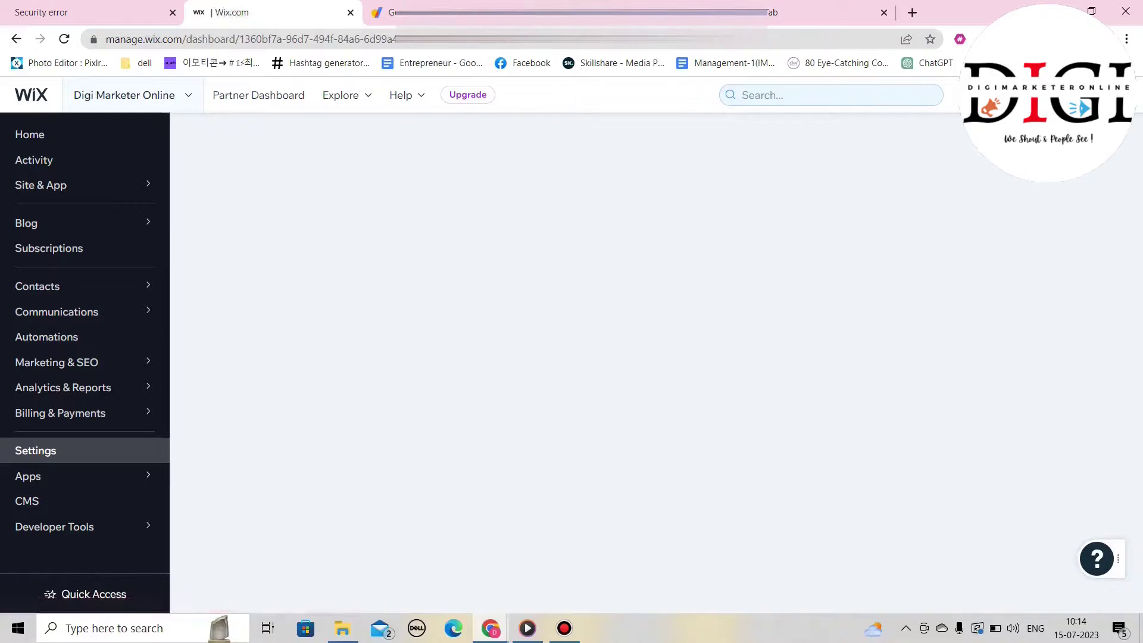
- Return to the site's domain settings and submit digimarketeronline.org as the domain to connect to Digi Marketer Online
click(313, 142)
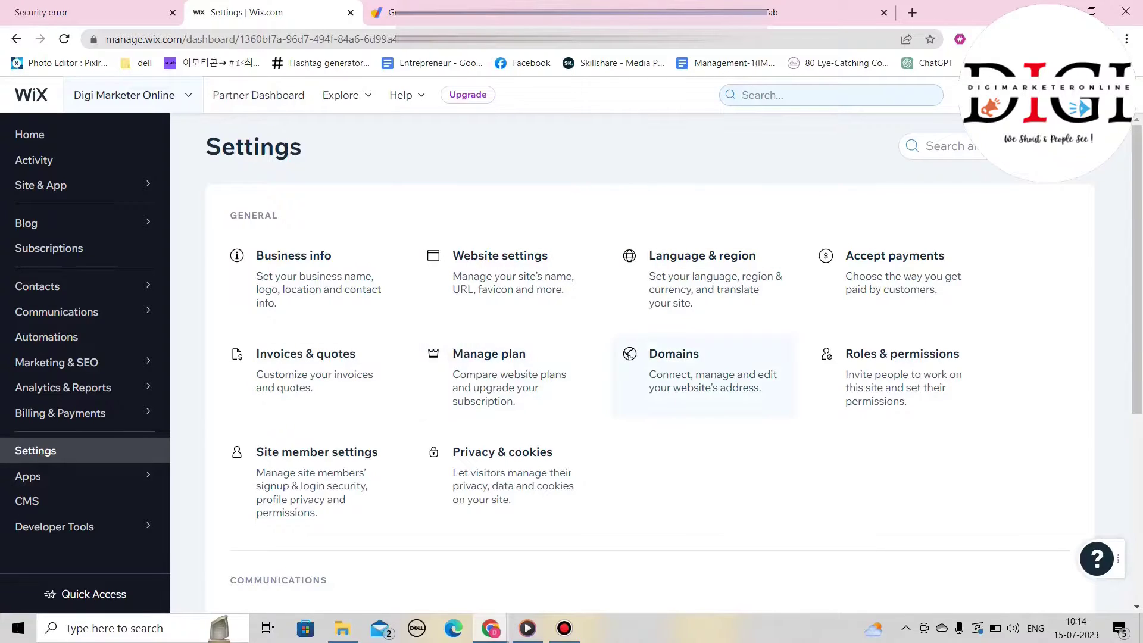
click(704, 377)
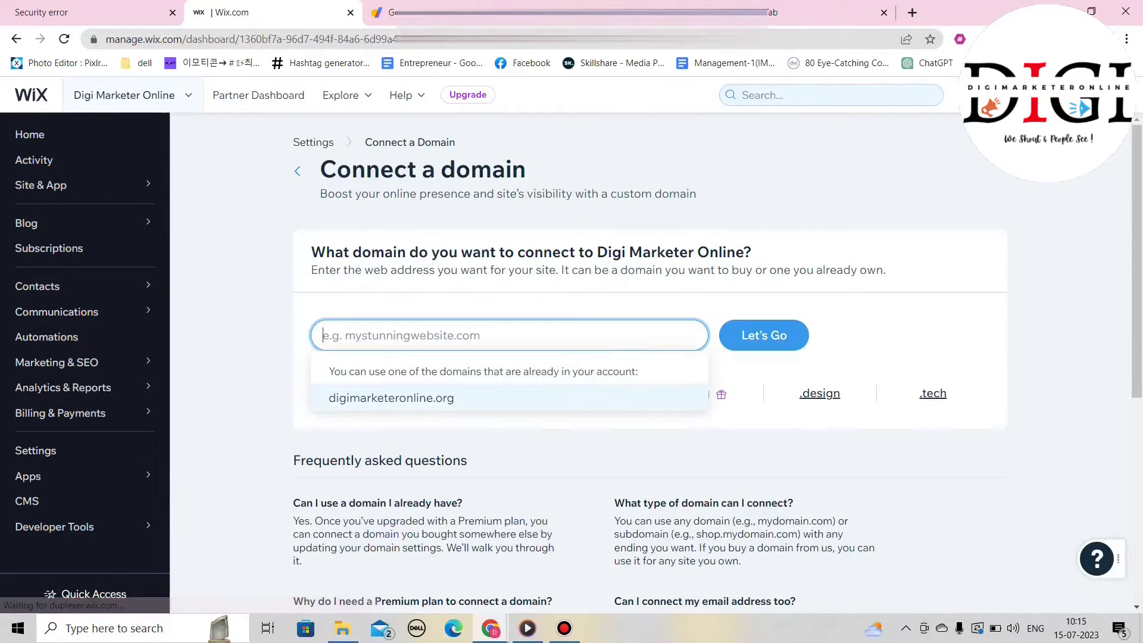
click(499, 395)
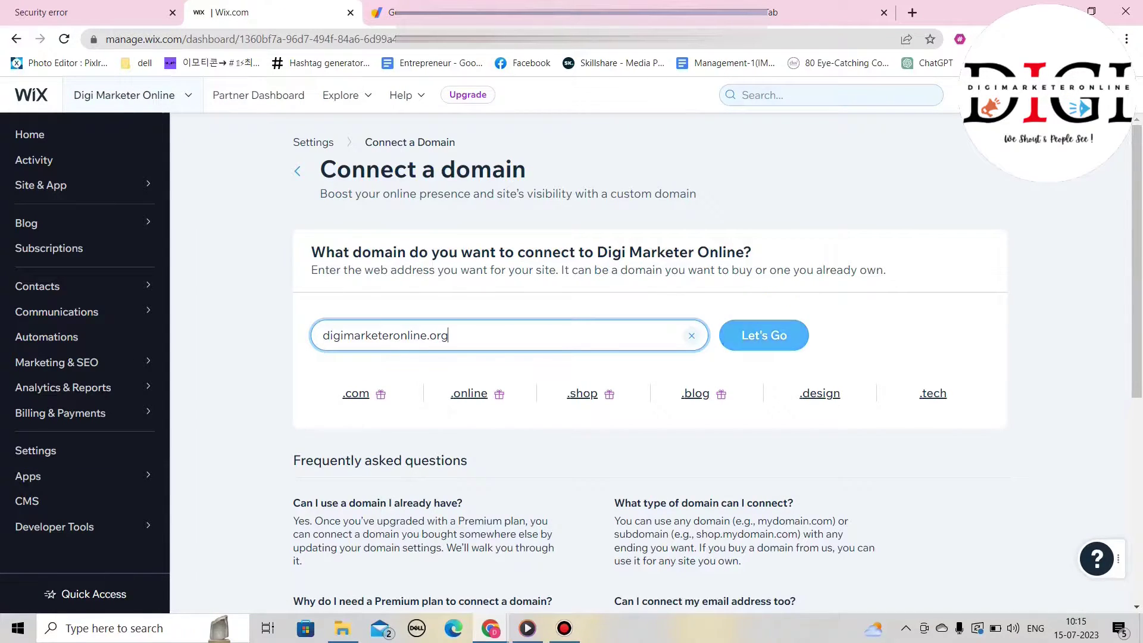
key(Return)
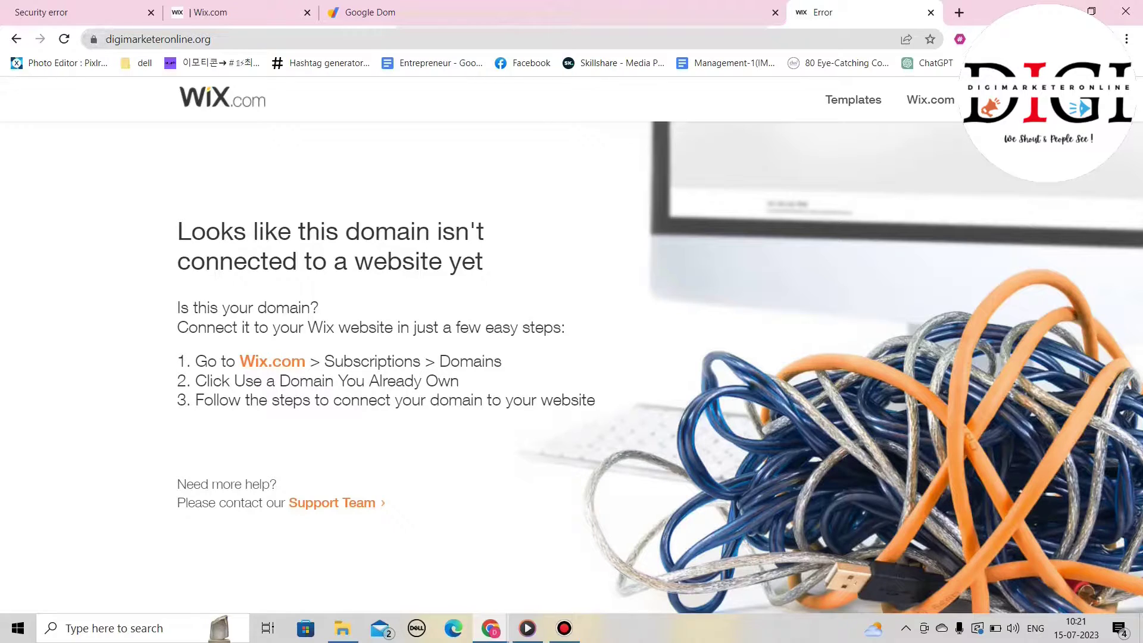
- Reload digimarketeronline.org and inspect its connection security and certificate details
click(94, 40)
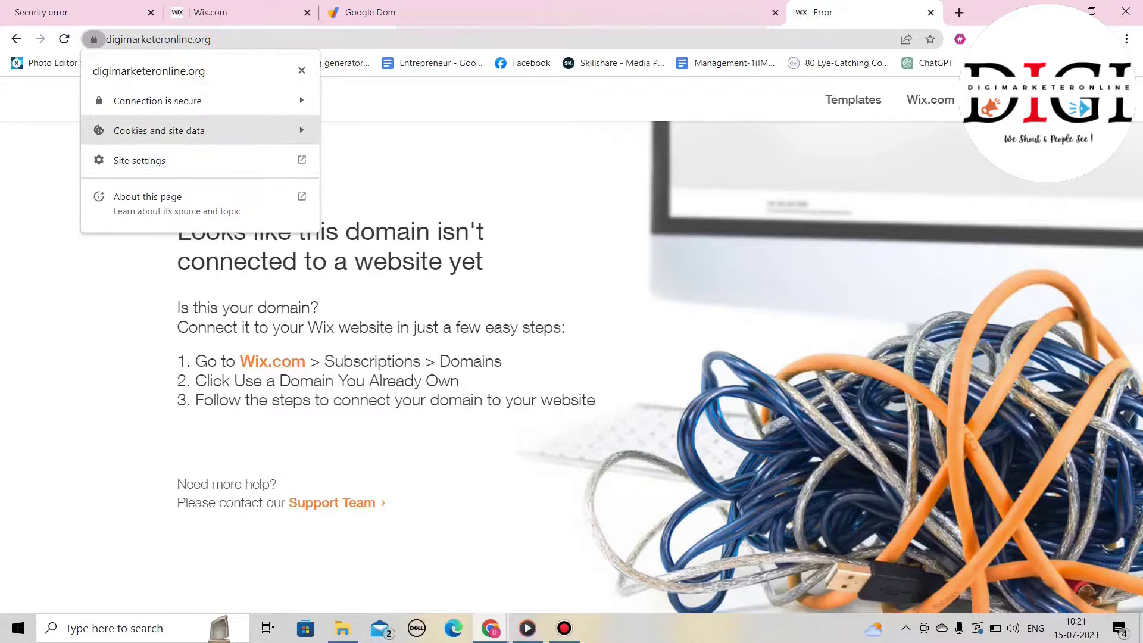
key(Escape)
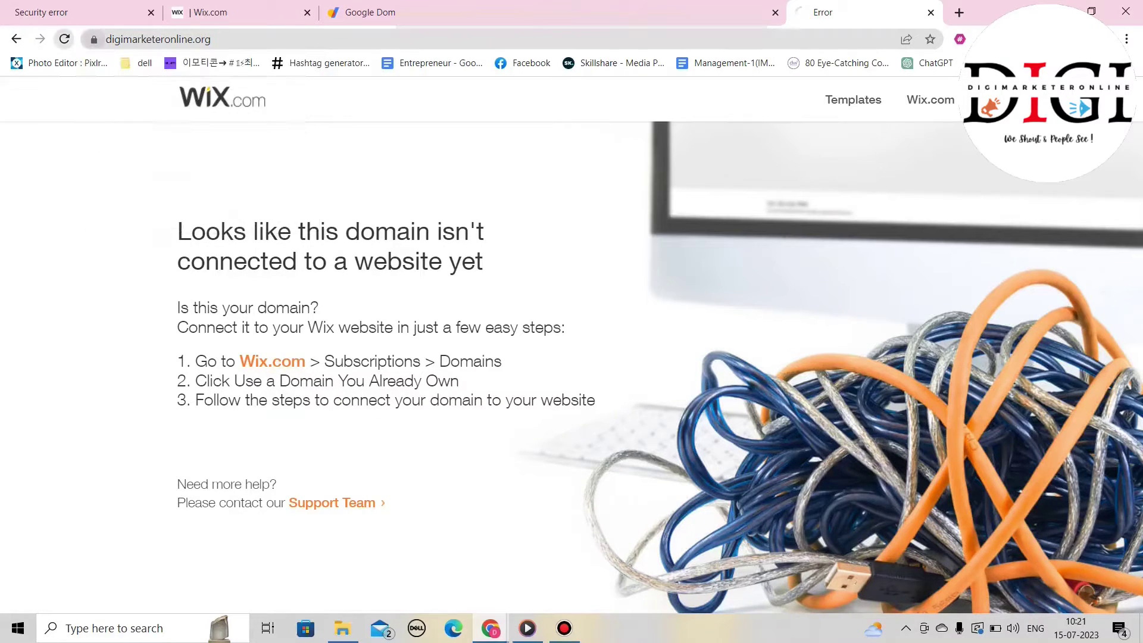
key(F5)
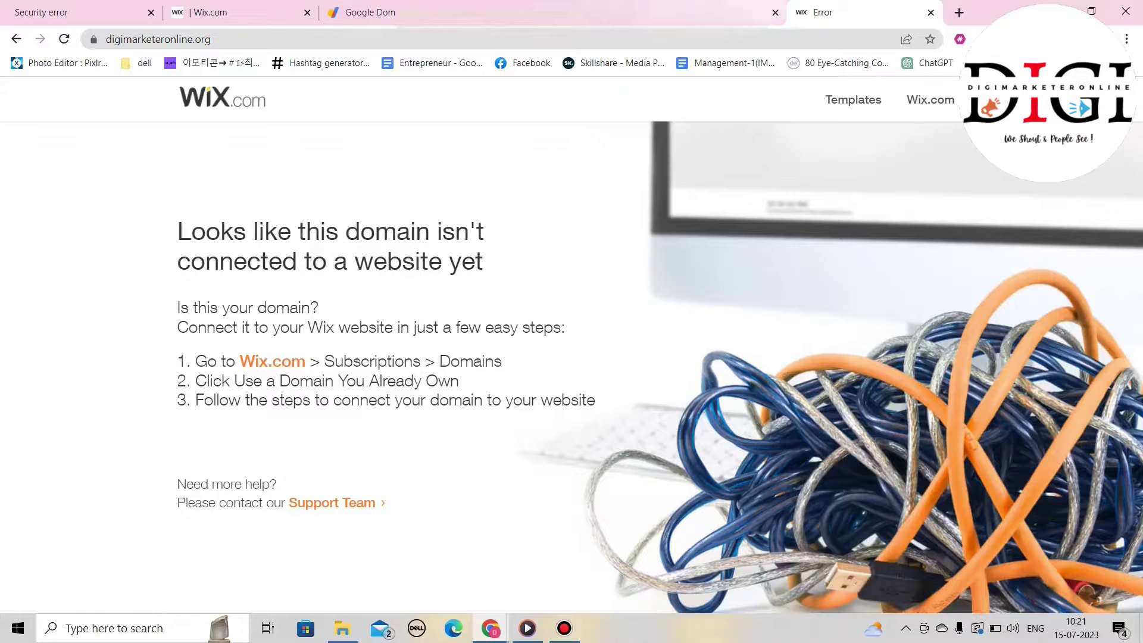
click(94, 39)
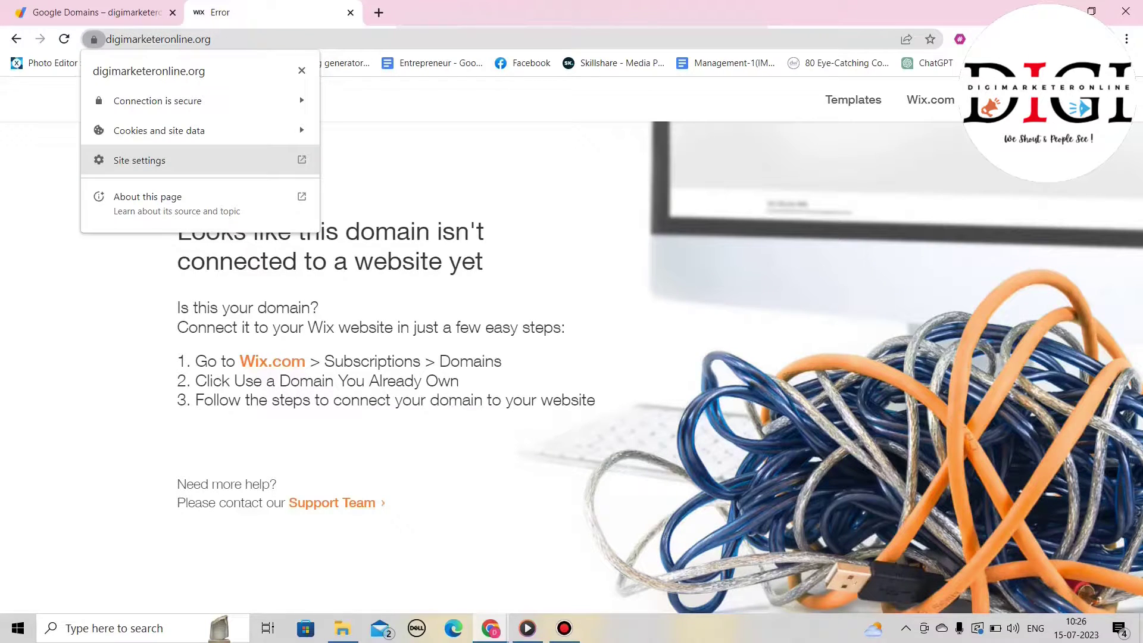
click(185, 101)
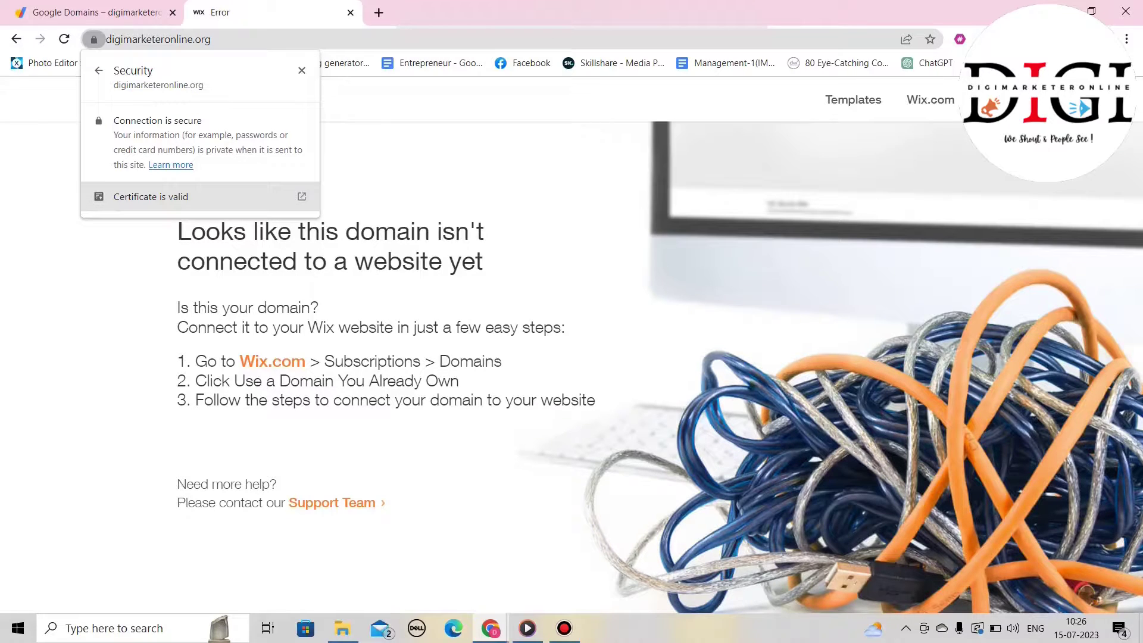
click(181, 203)
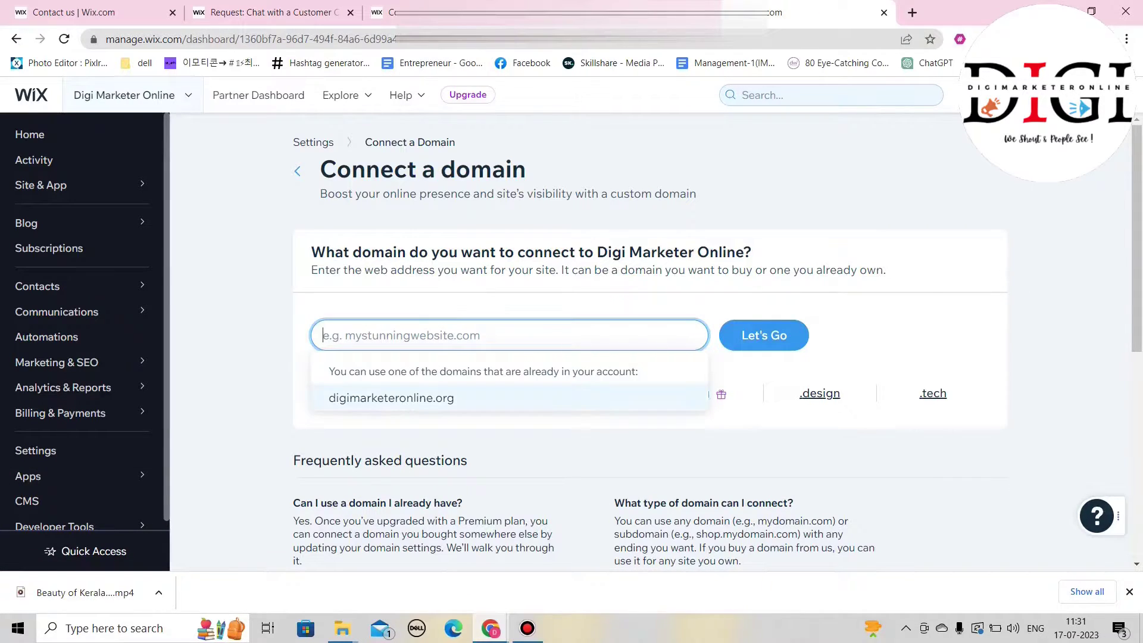
- Choose the account's existing domain digimarketeronline.org and submit it again for connection to the Wix site
click(391, 398)
click(764, 335)
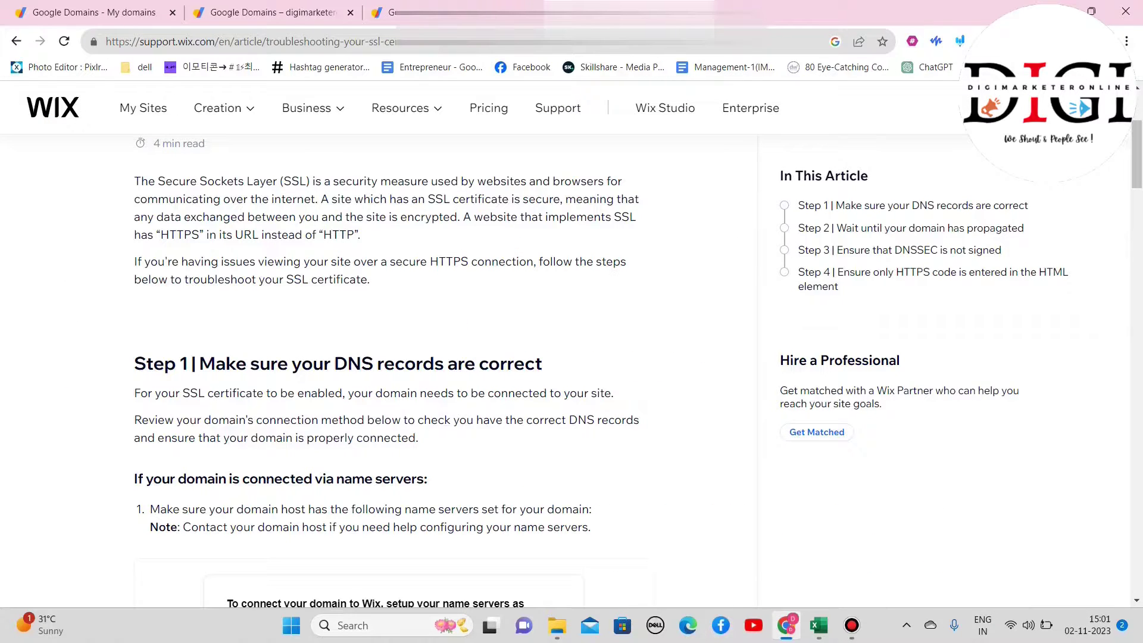
- Review the name server, A record and CNAME requirements in Step 1 of the Wix SSL troubleshooting article
scroll(393, 369, down, 3)
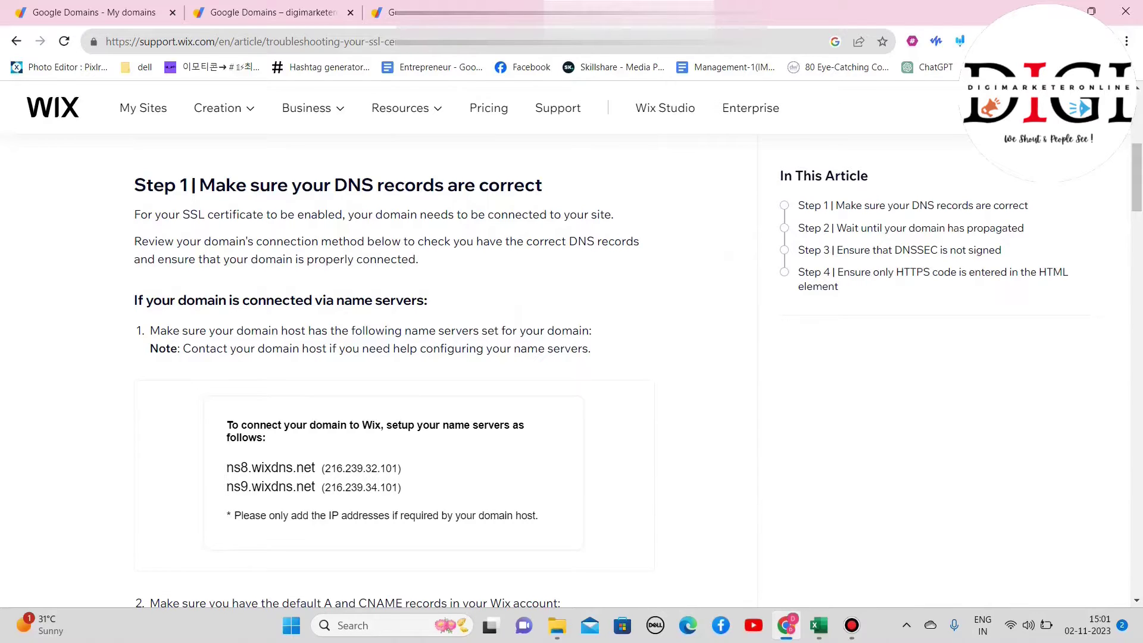
scroll(392, 369, down, 2)
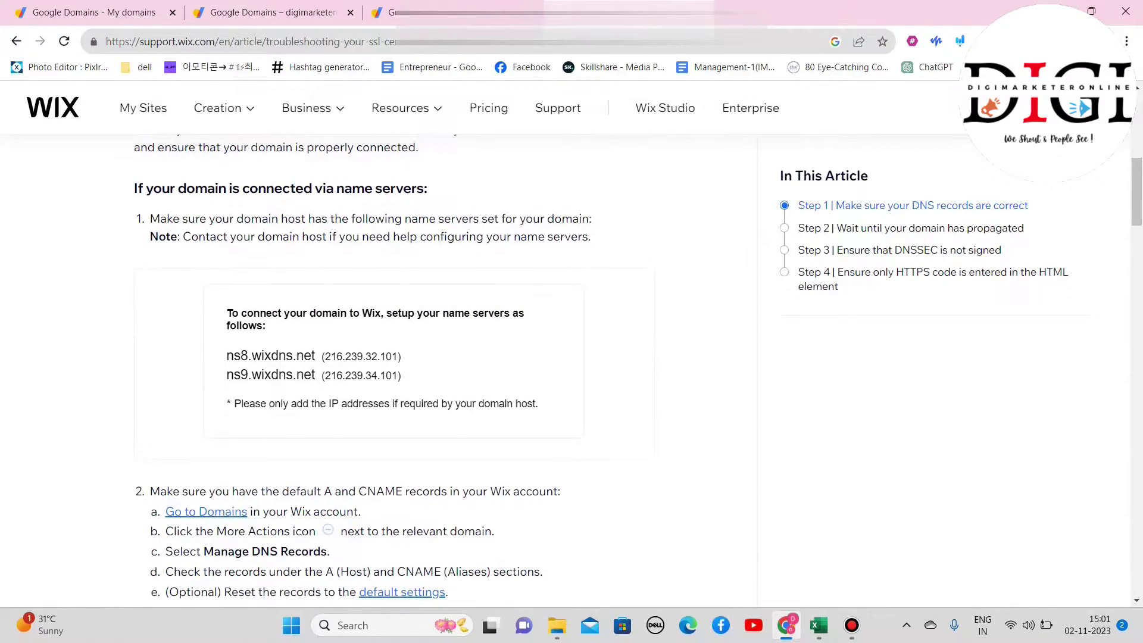
scroll(393, 369, up, 4)
scroll(392, 369, down, 5)
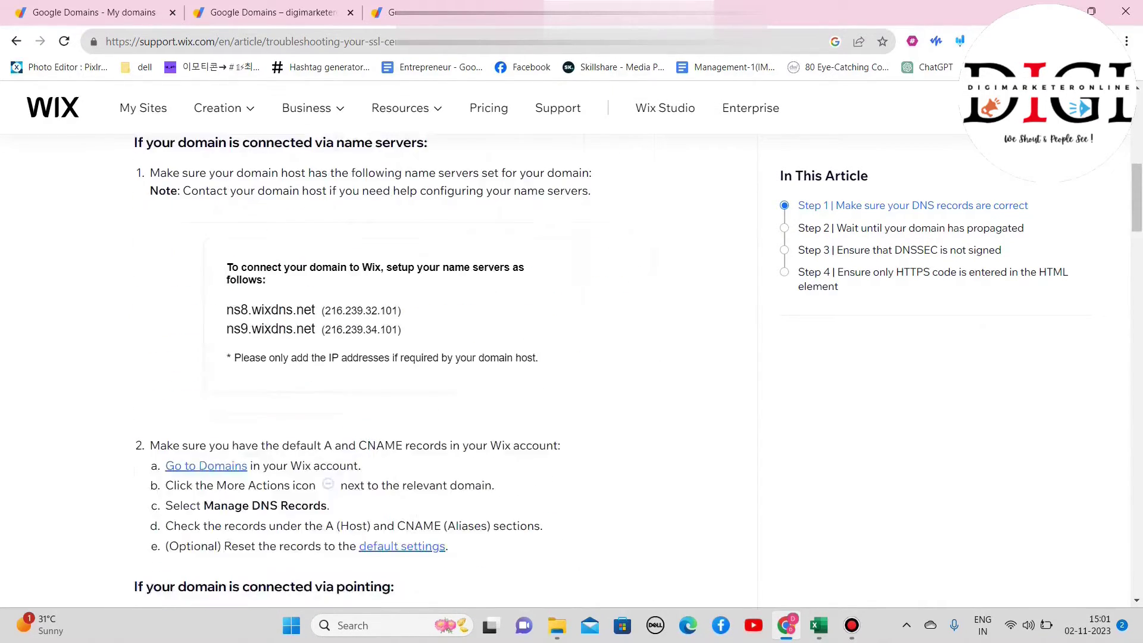
scroll(393, 369, down, 3)
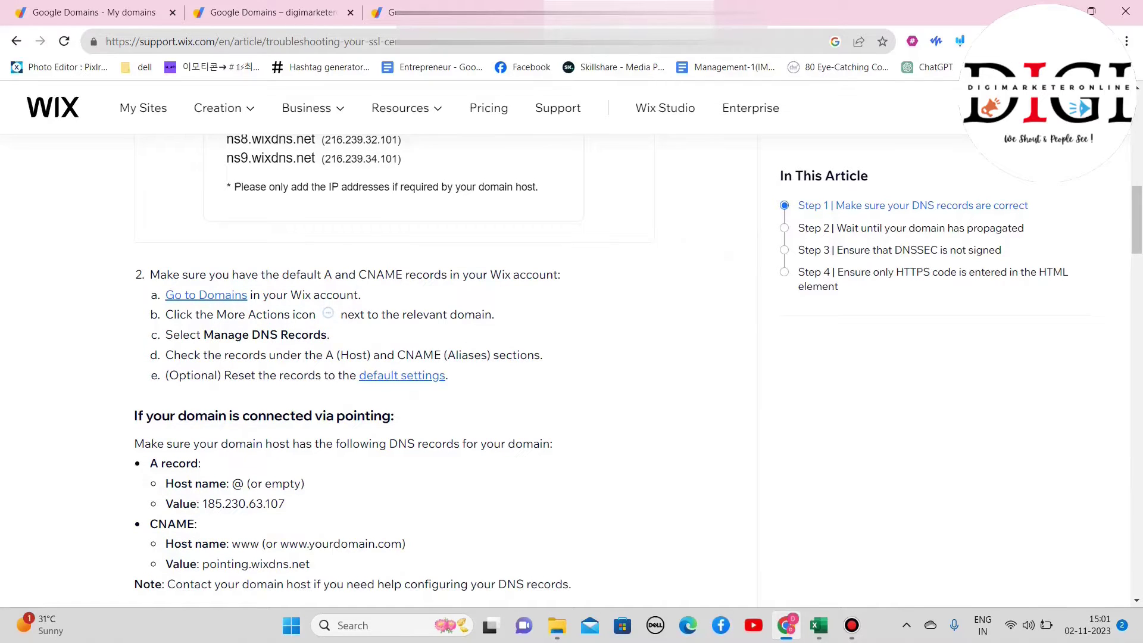
- Read the rest of the Wix SSL troubleshooting article, covering pointing records, domain propagation, DNSSEC and HTTPS-only code in HTML elements
scroll(393, 369, down, 1)
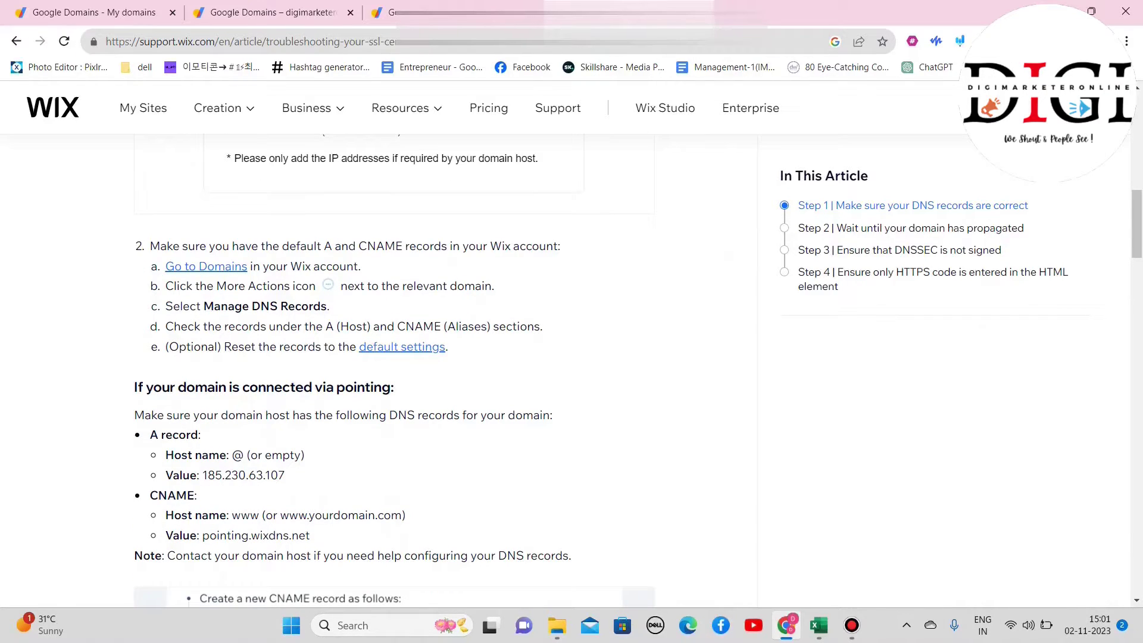
scroll(392, 369, down, 5)
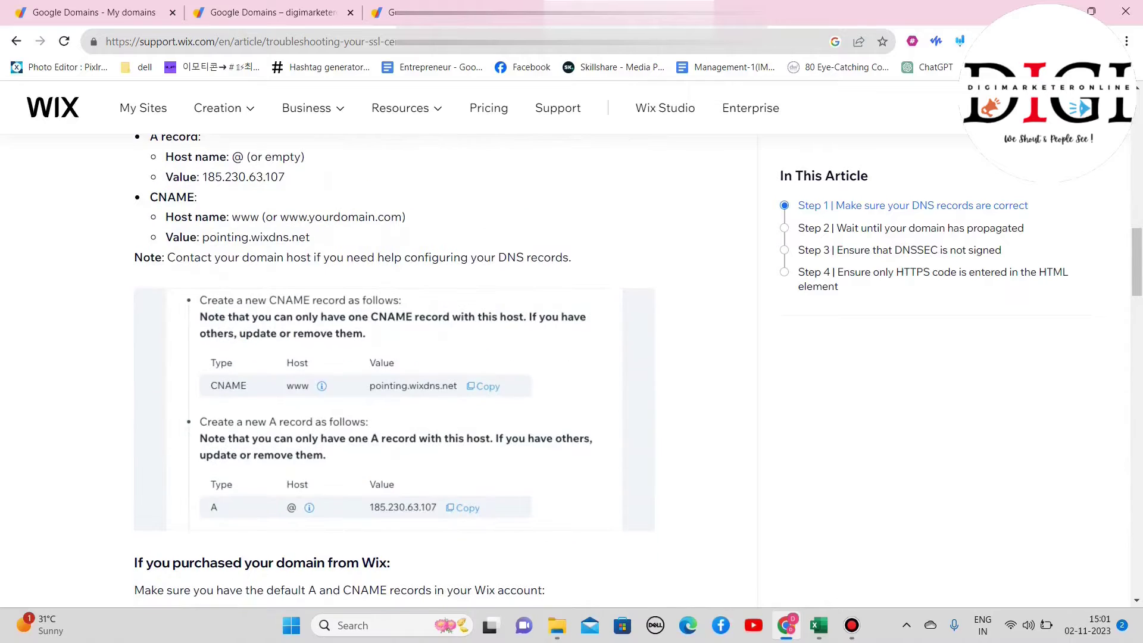
scroll(393, 369, down, 5)
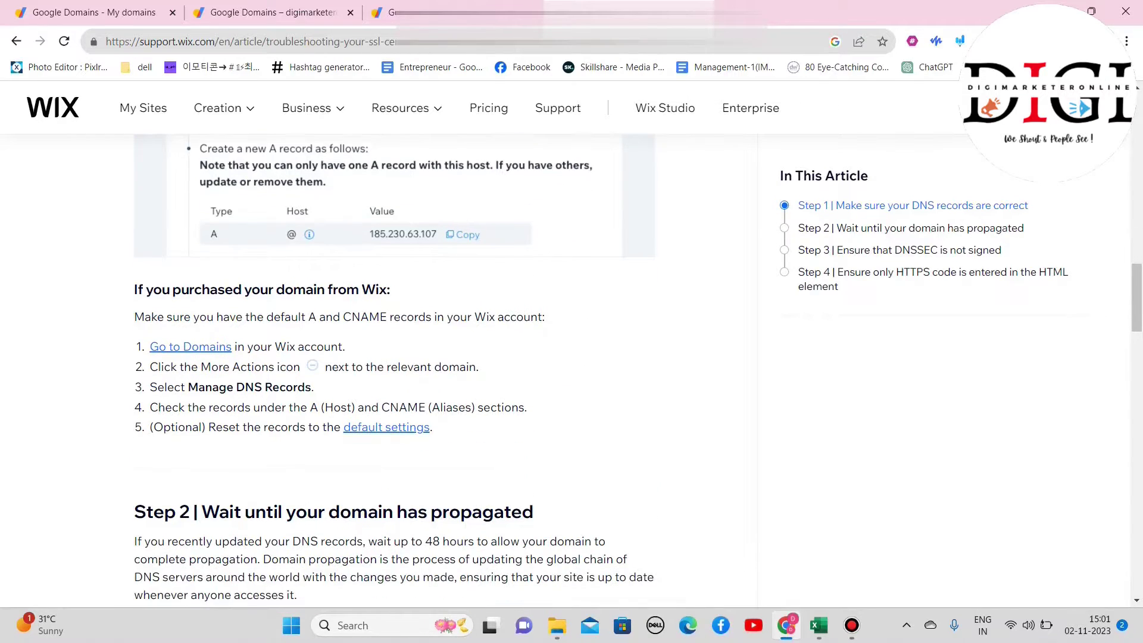
scroll(393, 369, down, 5)
scroll(393, 369, down, 3)
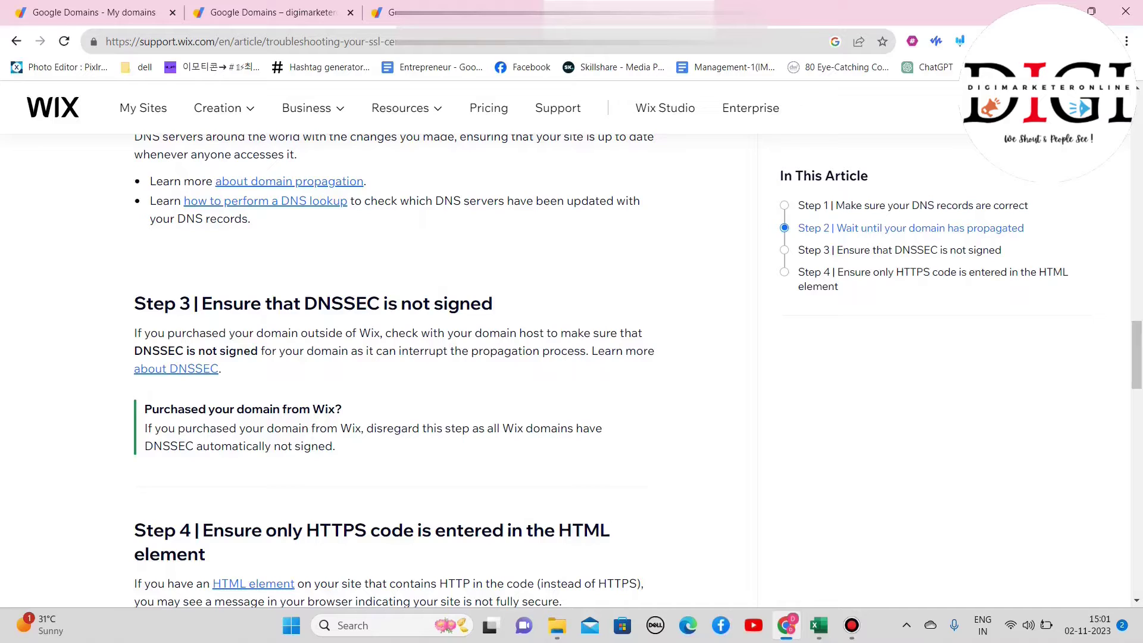
scroll(393, 369, down, 1)
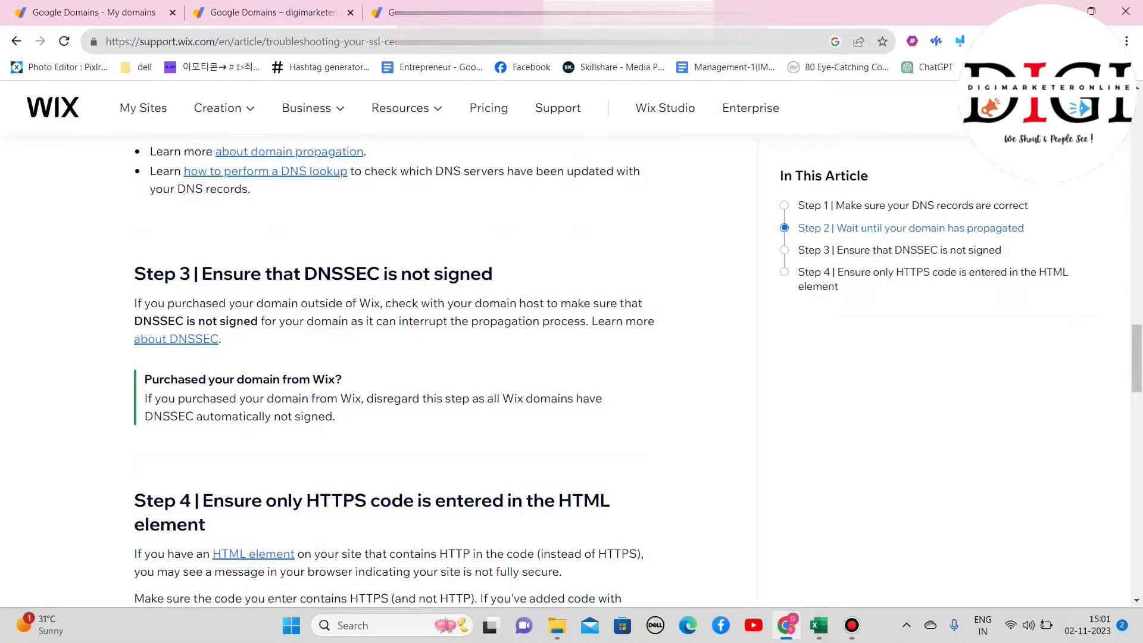
scroll(291, 492, down, 3)
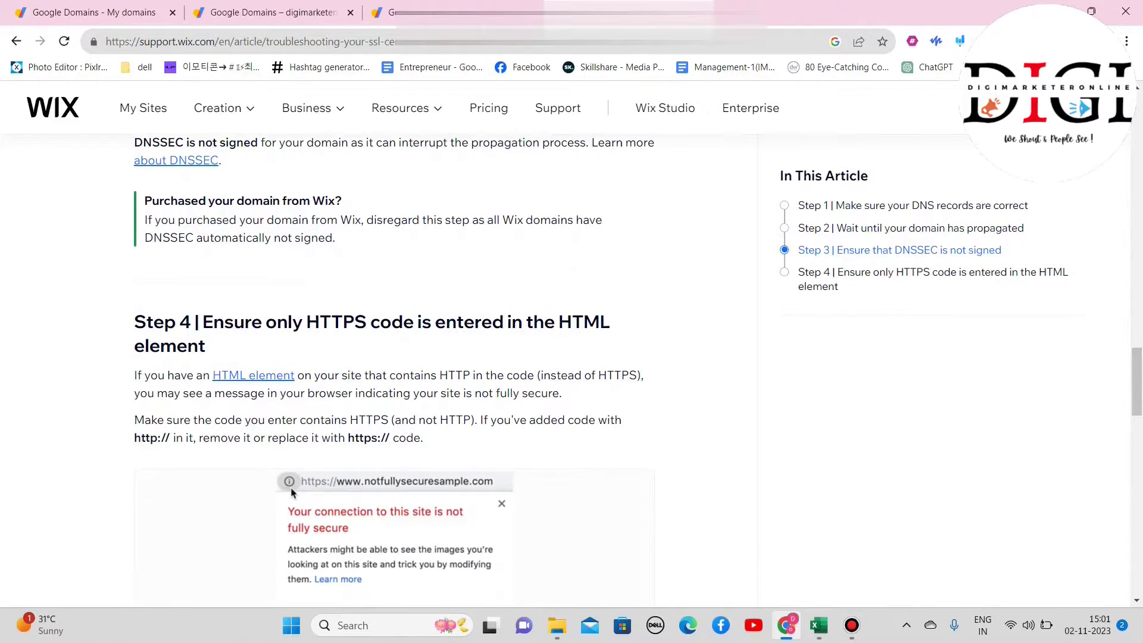
scroll(393, 369, down, 3)
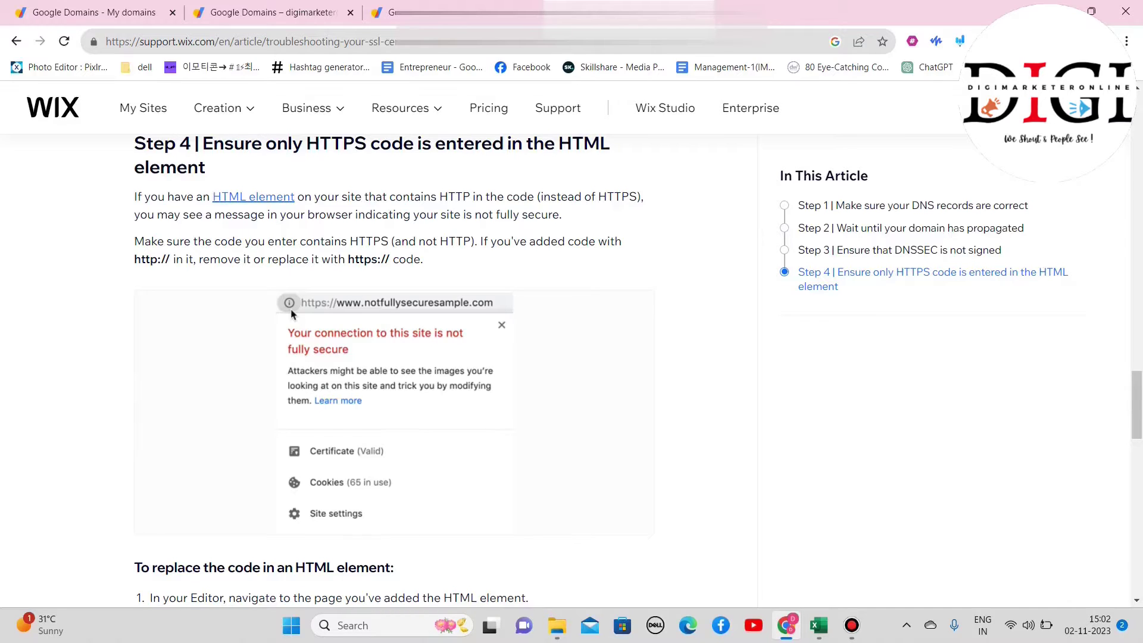
scroll(571, 369, down, 6)
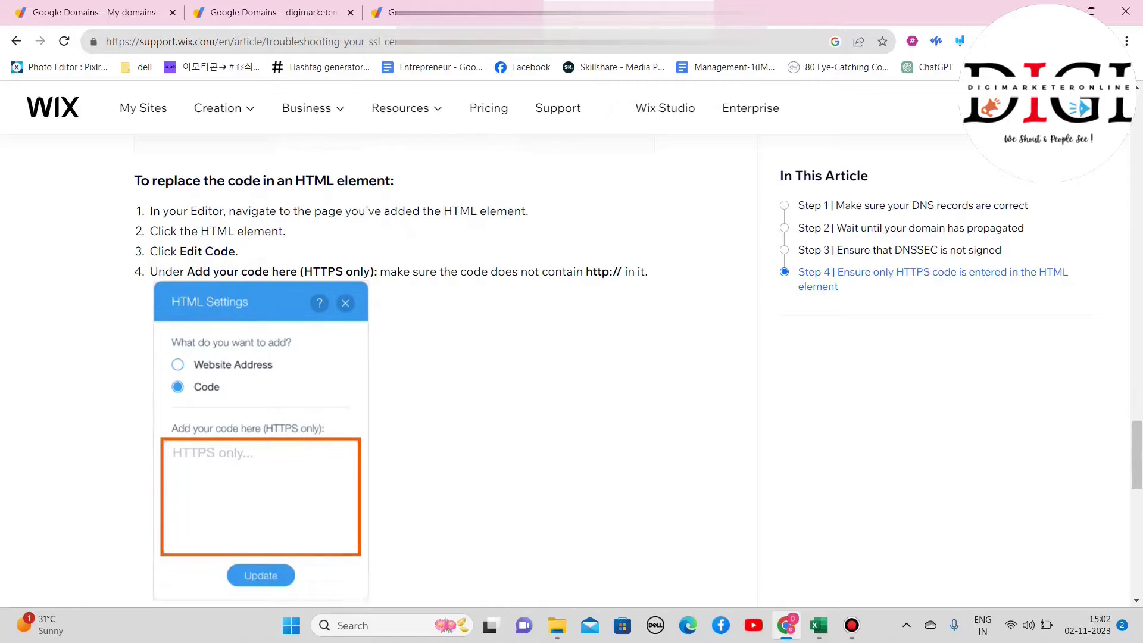
scroll(393, 369, down, 7)
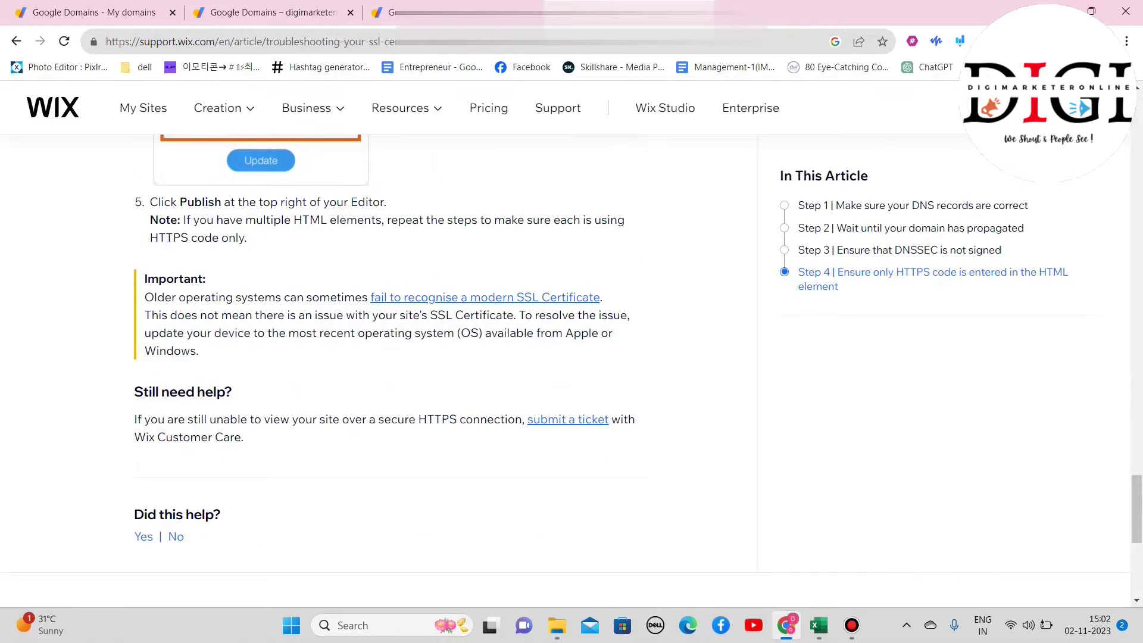
- Compare the article's A record and CNAME requirements for pointed domains with the custom records of digimarketeronline.org in Google Domains
scroll(291, 315, up, 13)
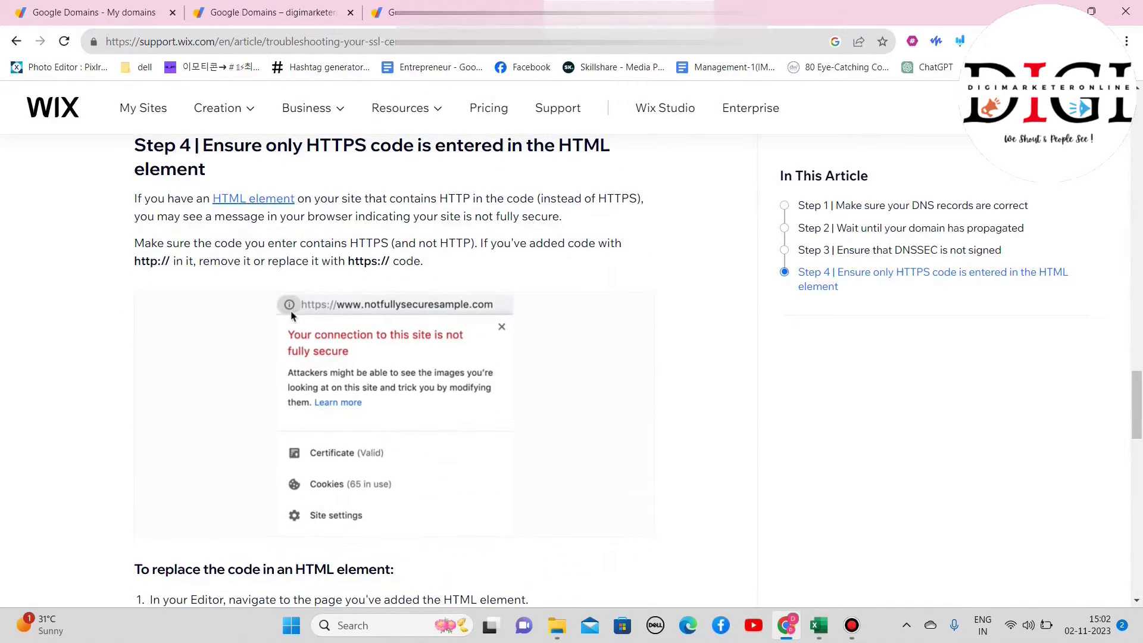
scroll(291, 315, up, 10)
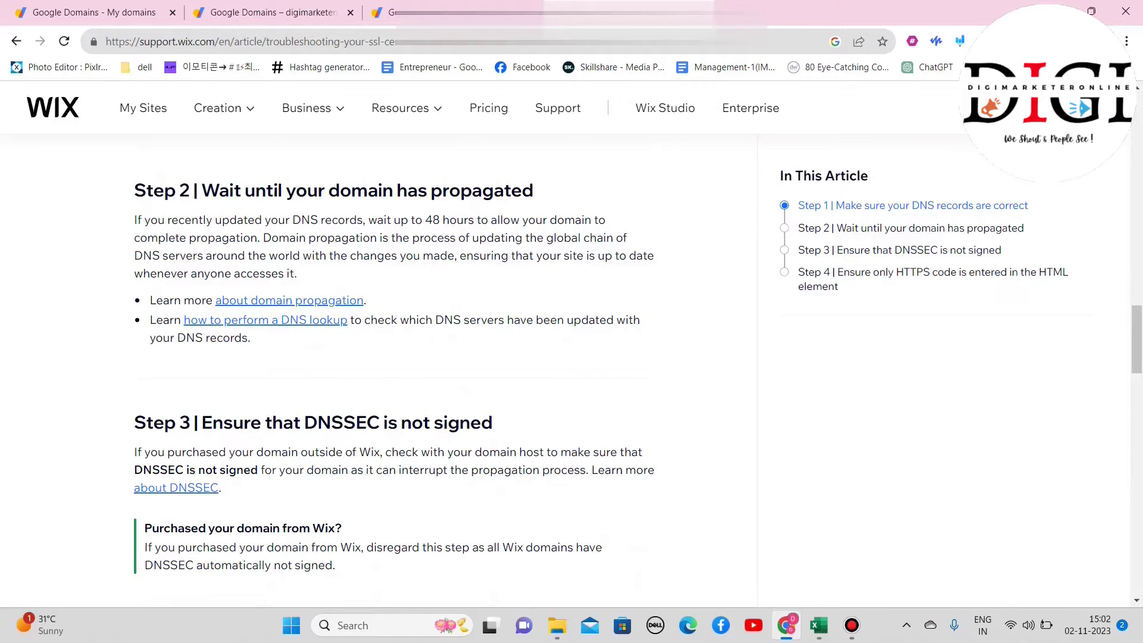
scroll(291, 316, up, 3)
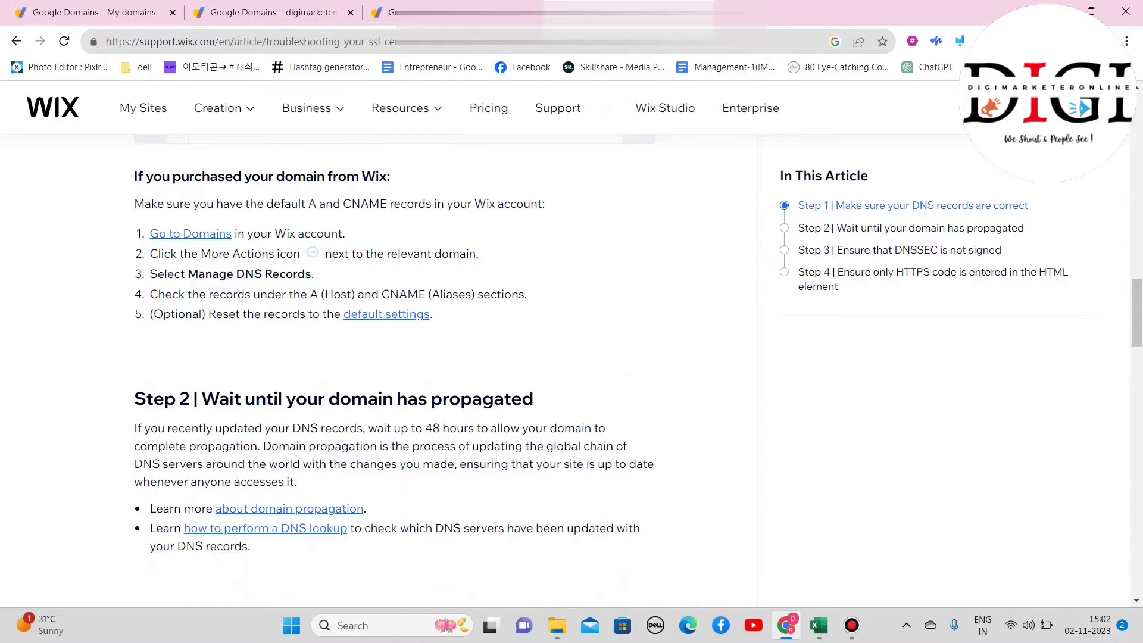
scroll(393, 357, up, 5)
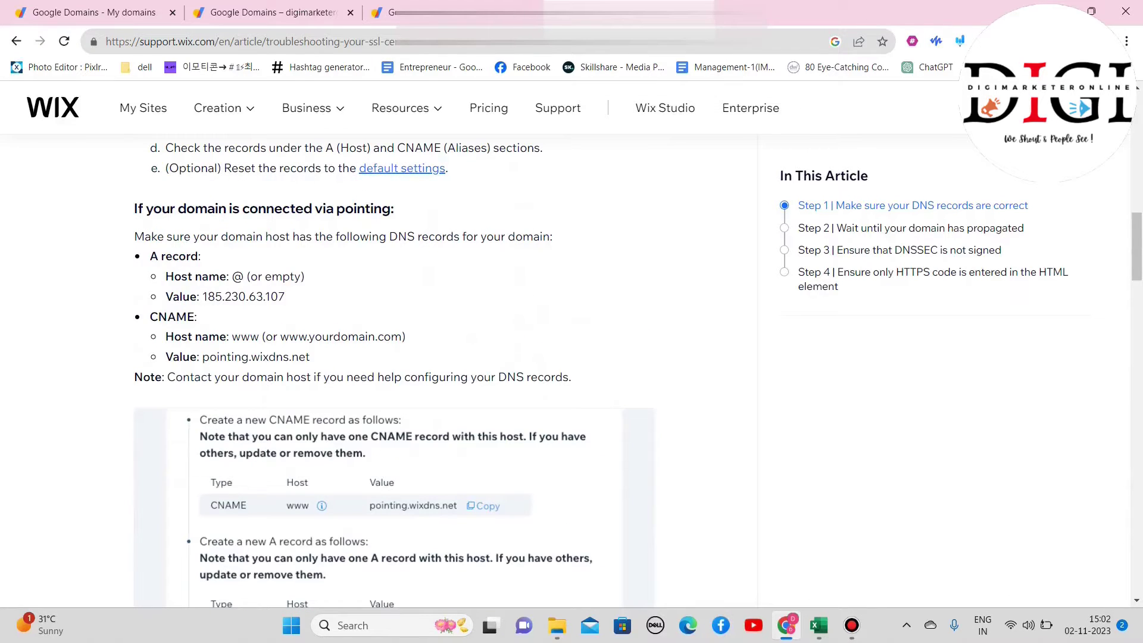
click(471, 12)
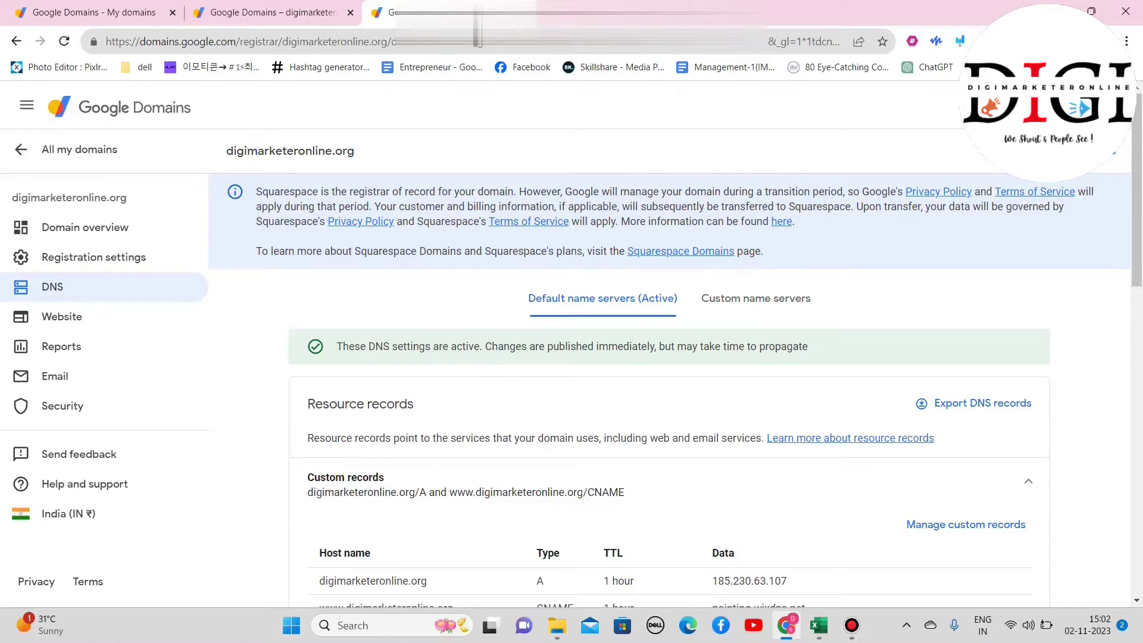
scroll(669, 357, down, 2)
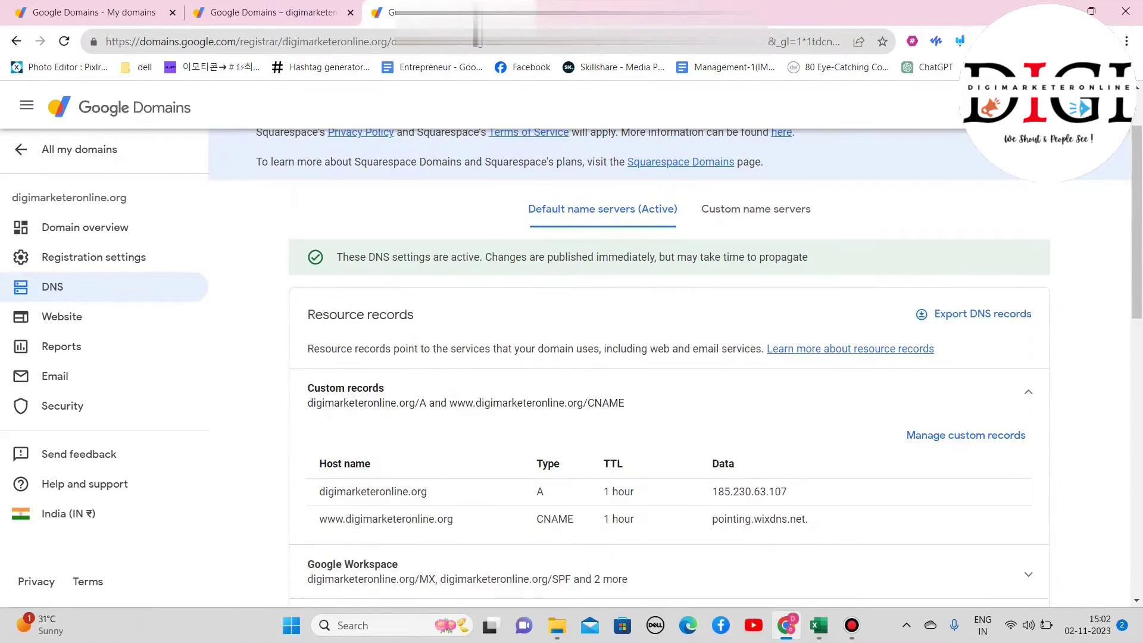
scroll(670, 369, down, 1)
scroll(675, 368, down, 1)
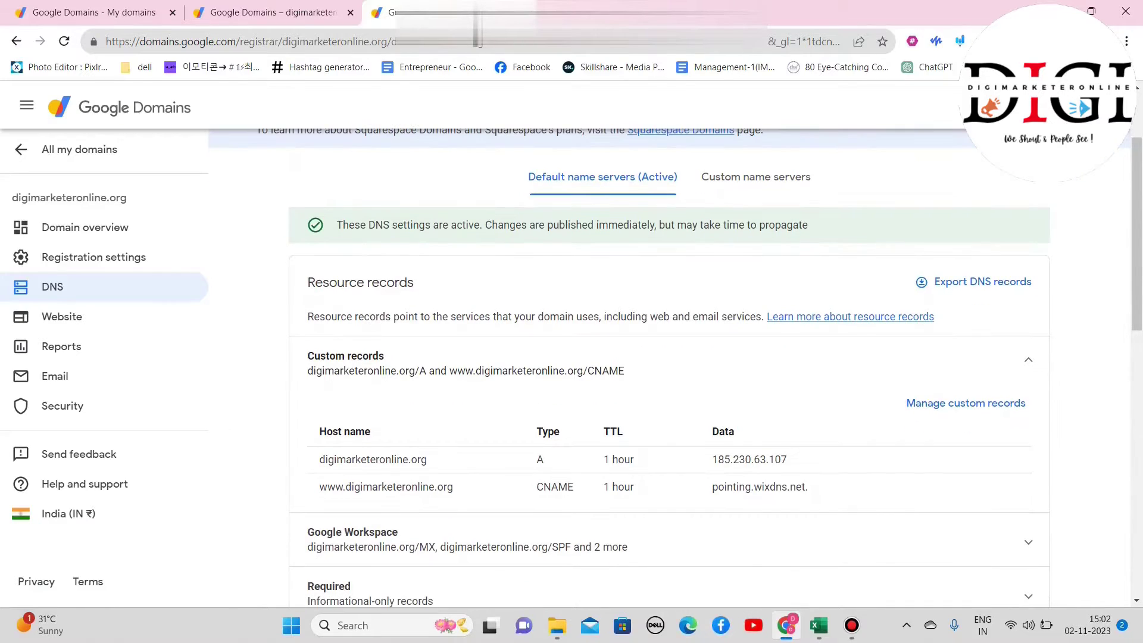
scroll(675, 368, down, 1)
scroll(675, 368, down, 1)
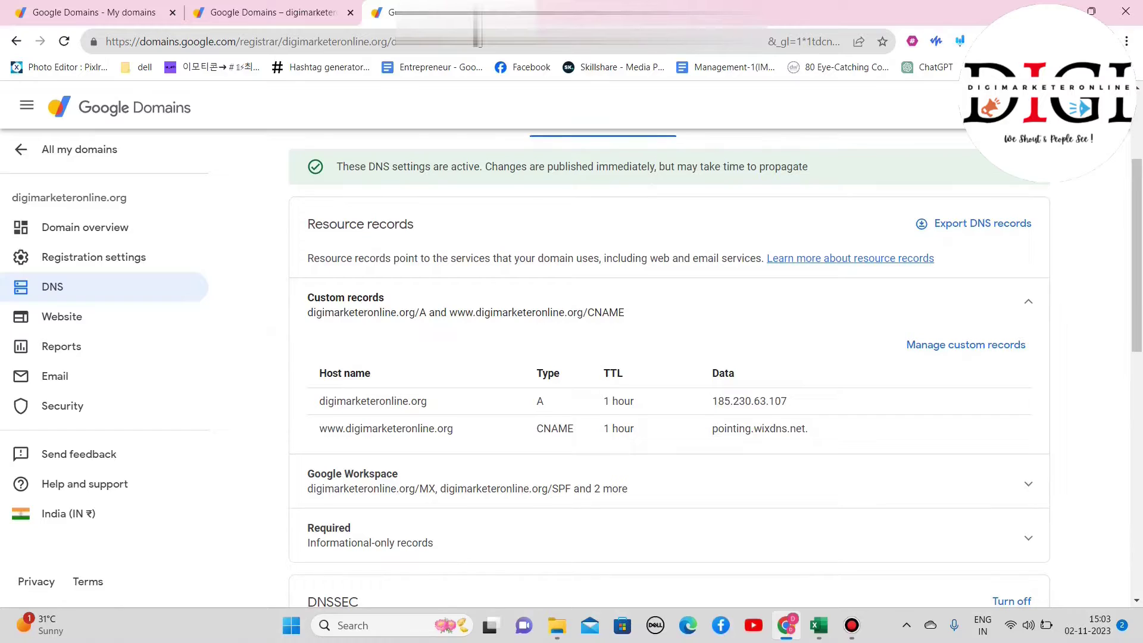
scroll(675, 368, down, 1)
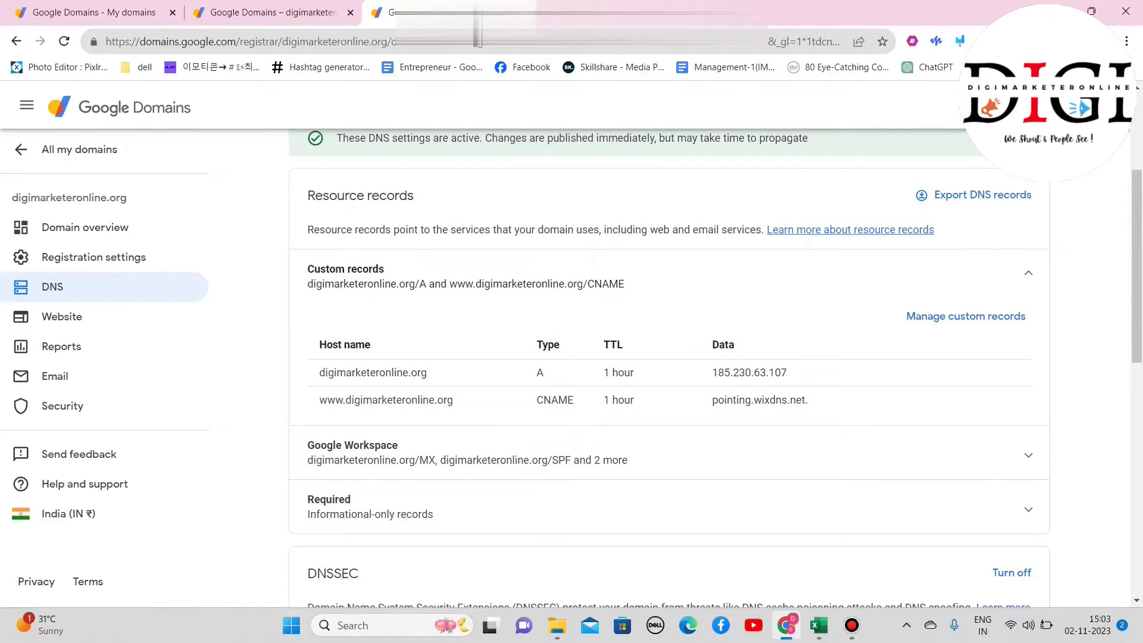
click(613, 12)
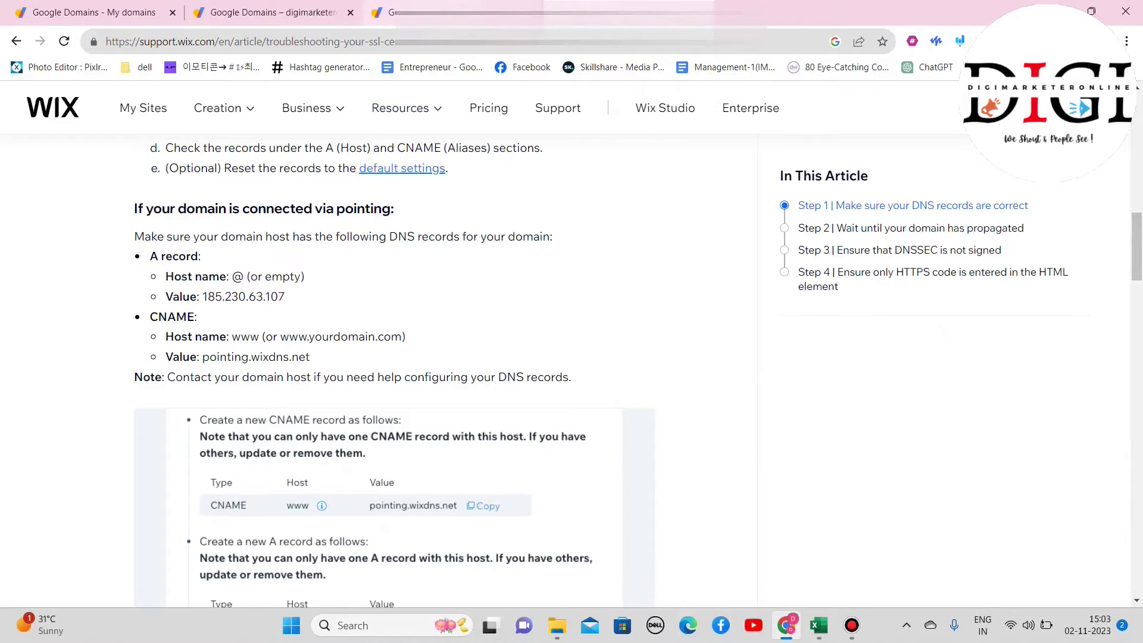
key(ctrl+2)
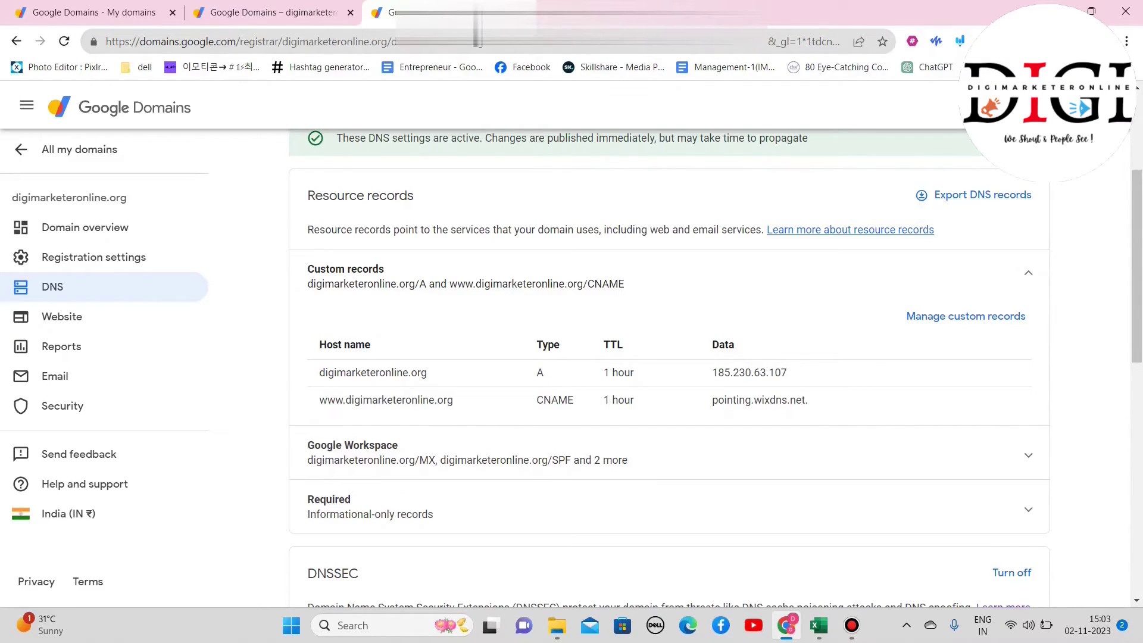
- Check the domain's DNSSEC section in Google Domains and review the Step 2 propagation guidance in the Wix article
scroll(669, 369, down, 4)
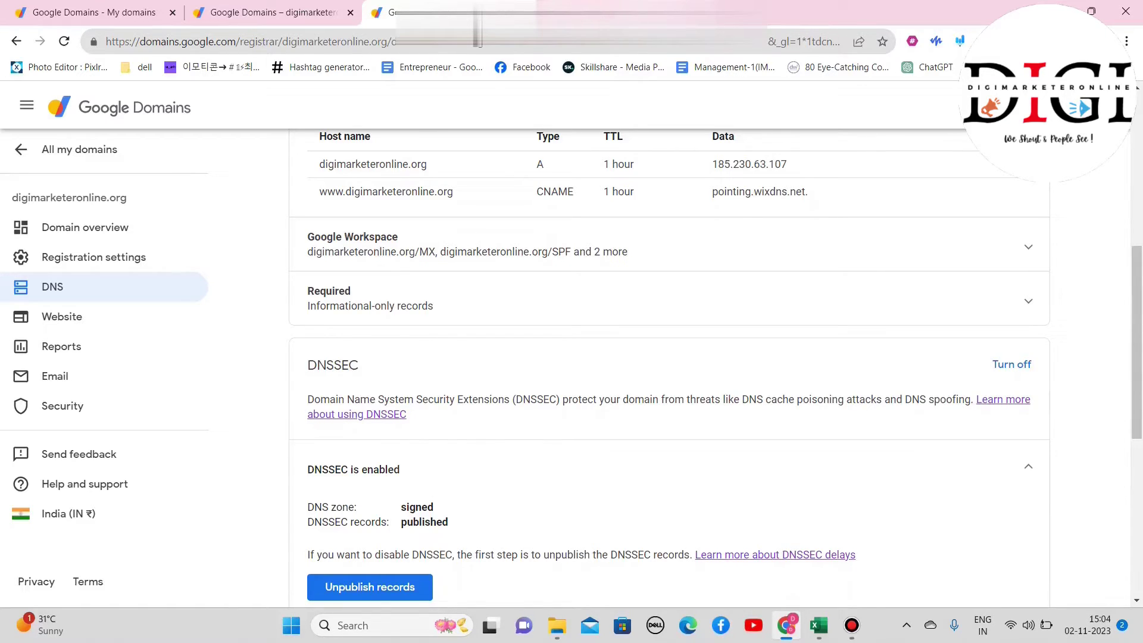
click(602, 12)
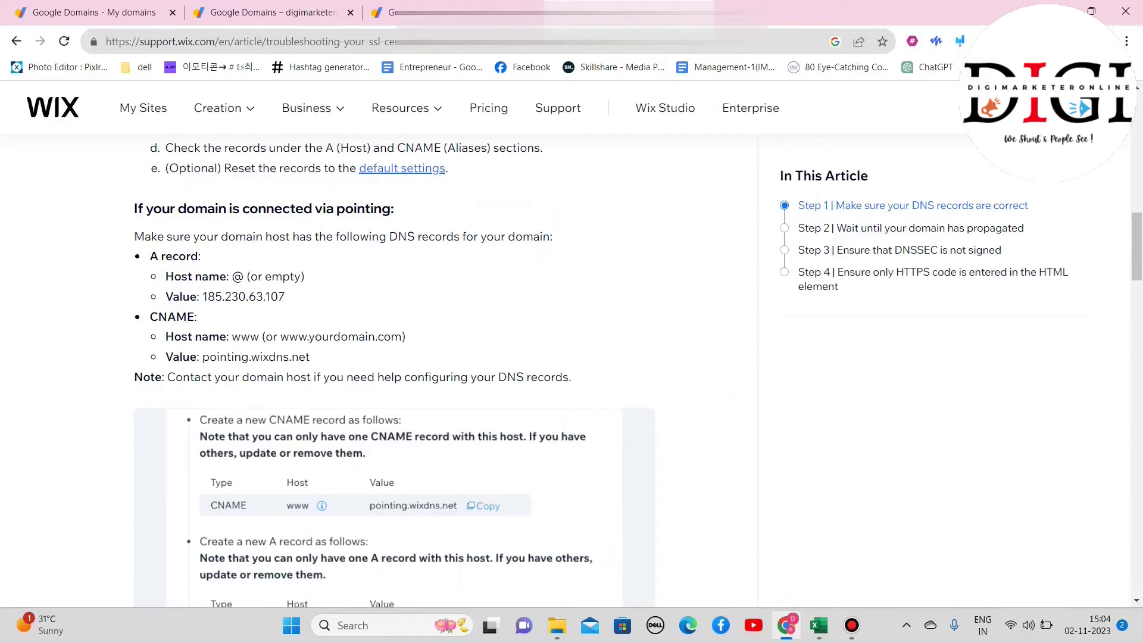
scroll(394, 370, up, 1)
scroll(393, 370, down, 7)
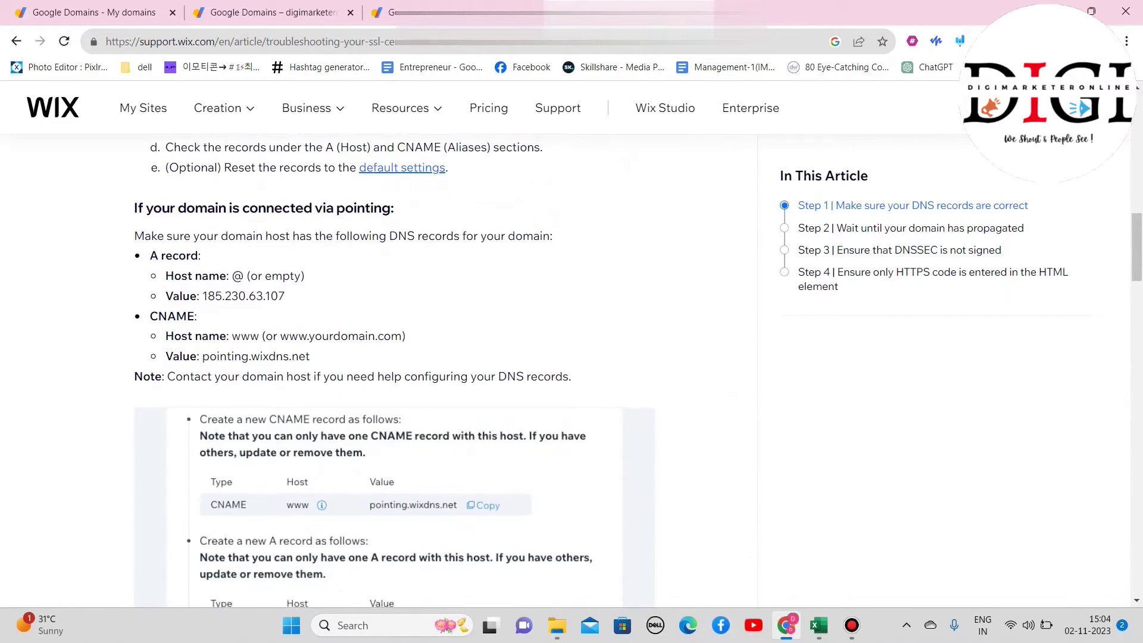
scroll(394, 370, down, 2)
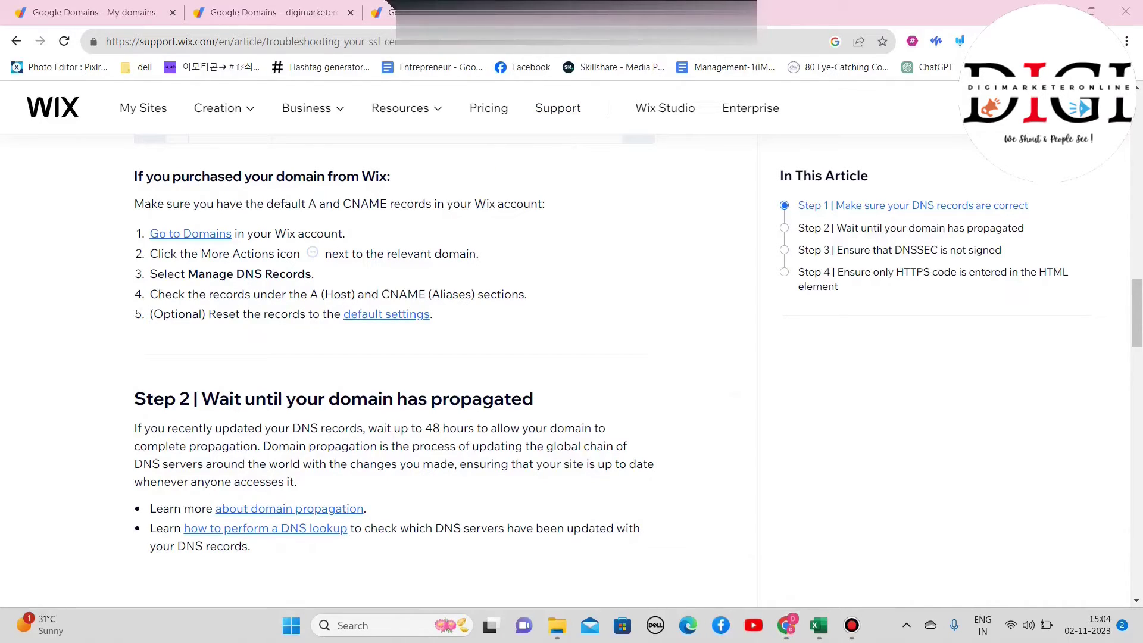
- Return to the Google Domains DNS page and examine the DNSSEC status, name servers and resource records
click(422, 13)
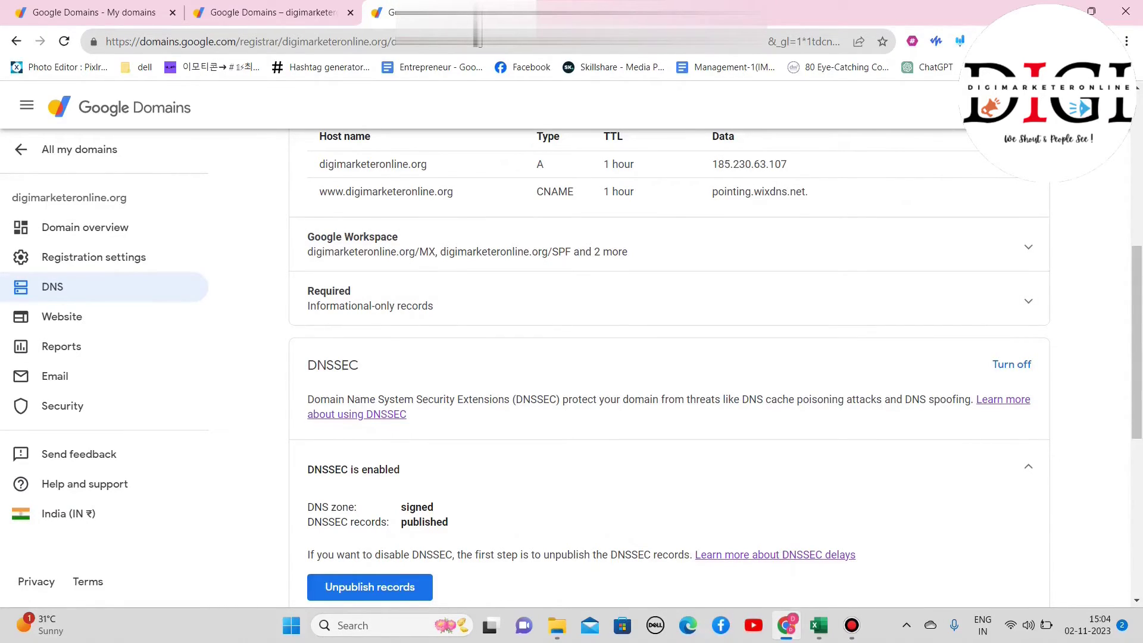
scroll(666, 369, up, 1)
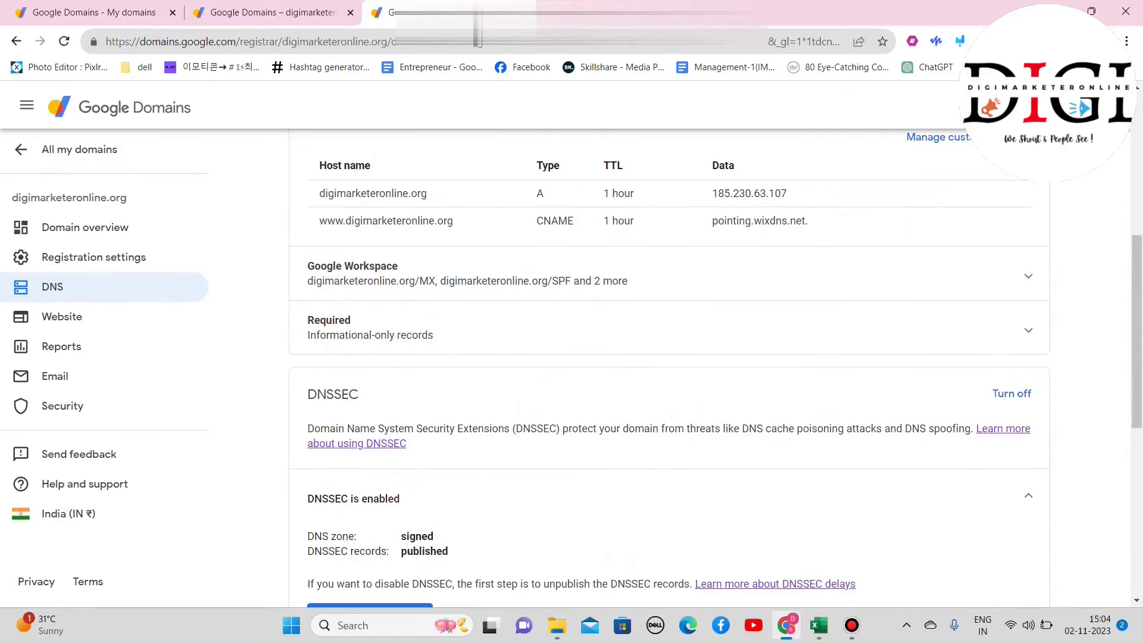
scroll(667, 369, down, 4)
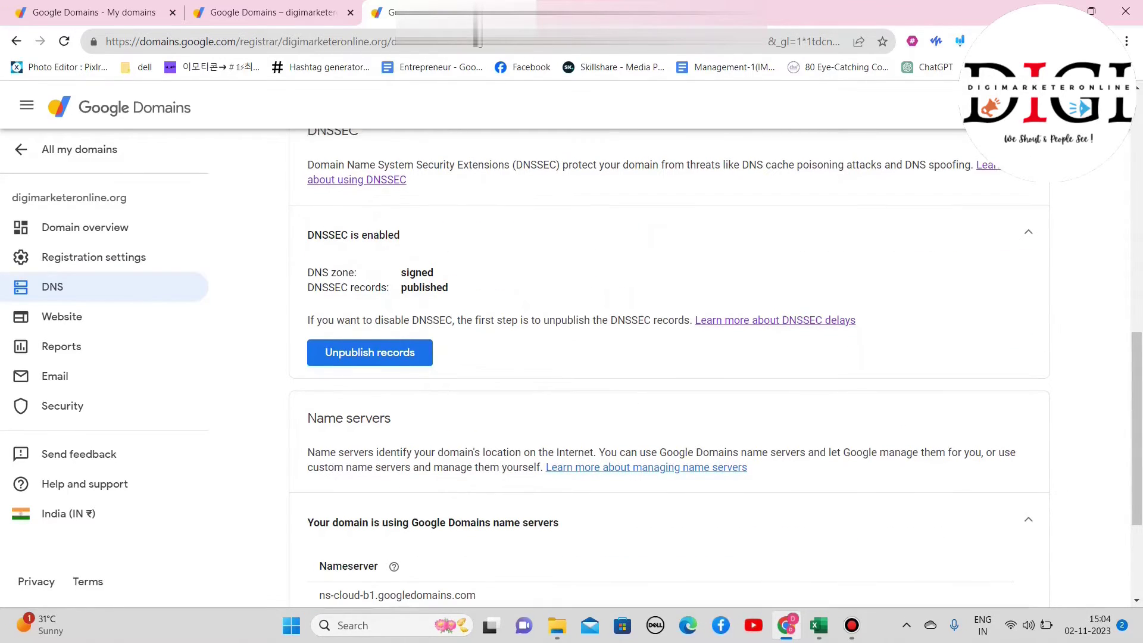
scroll(666, 369, up, 4)
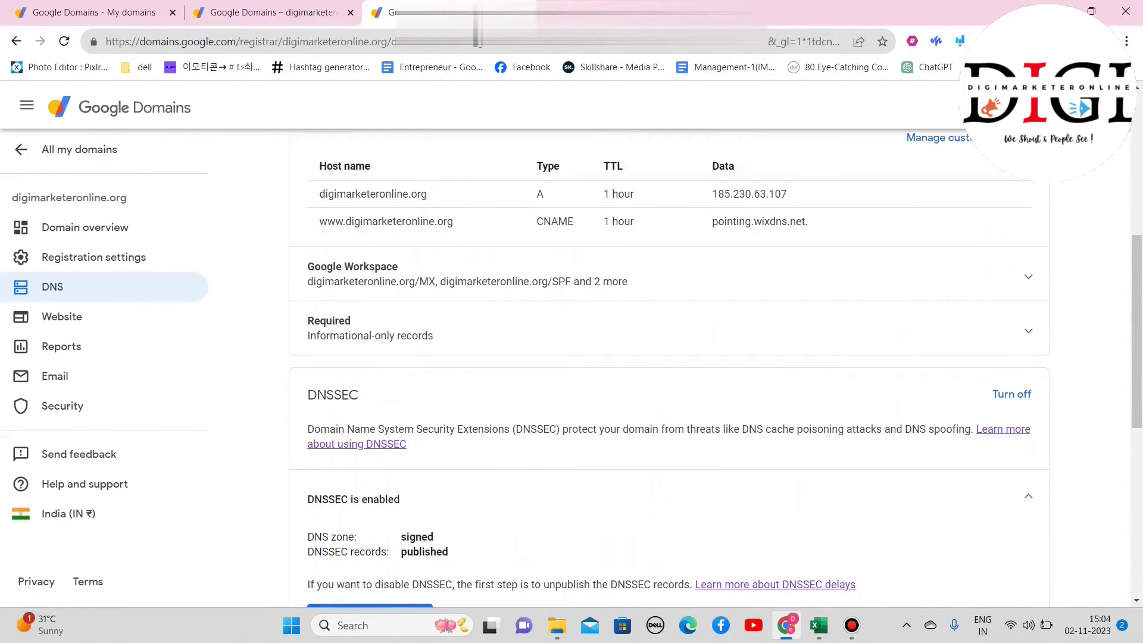
scroll(666, 369, up, 6)
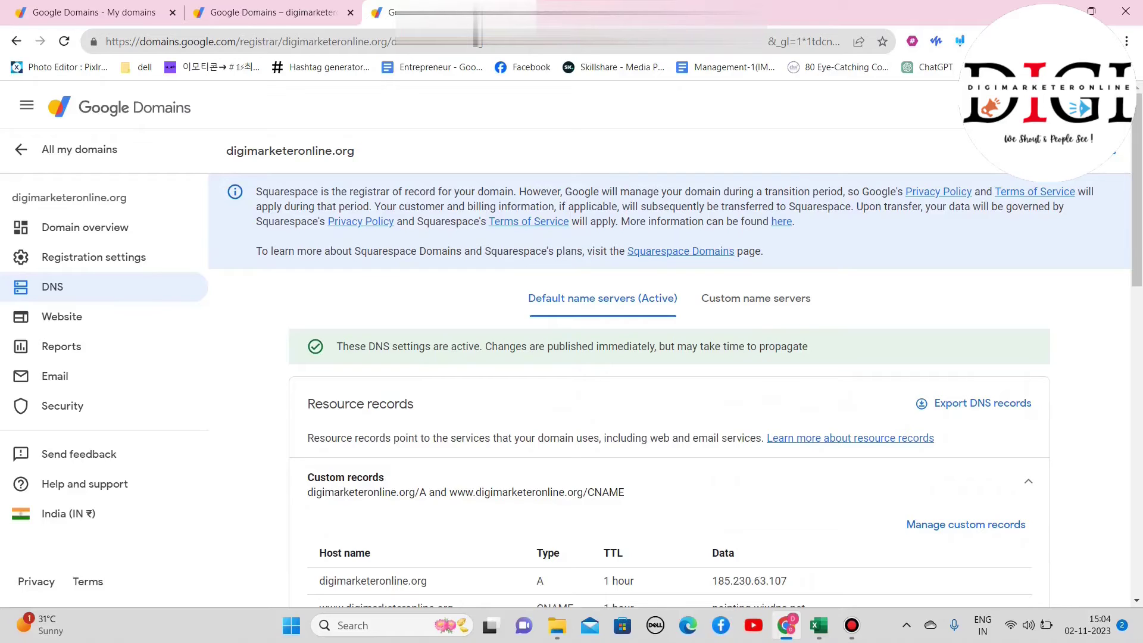
scroll(669, 256, down, 8)
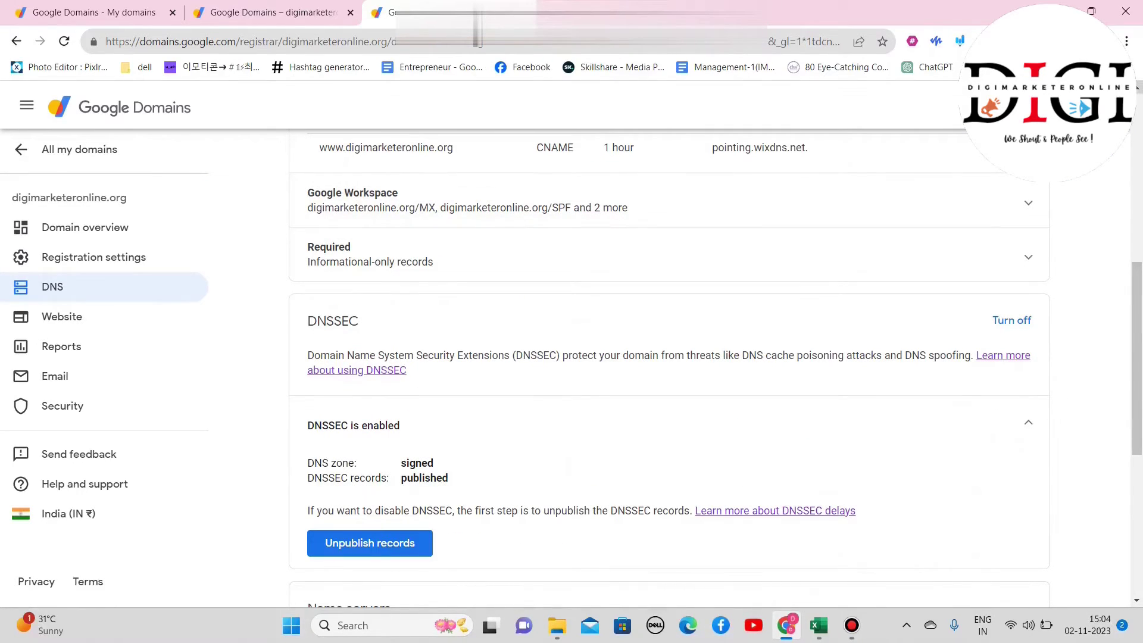
scroll(669, 357, up, 2)
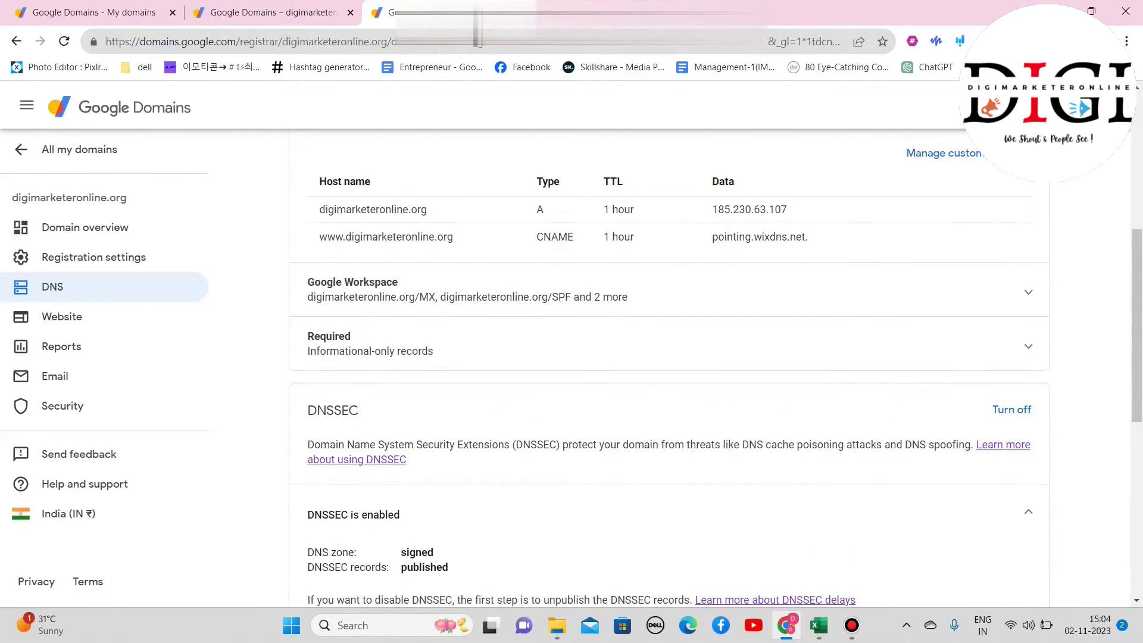
- Open digimarketeronline.org in a new browser tab to check the live site
key(ctrl+t)
text(digimarketeronline.org)
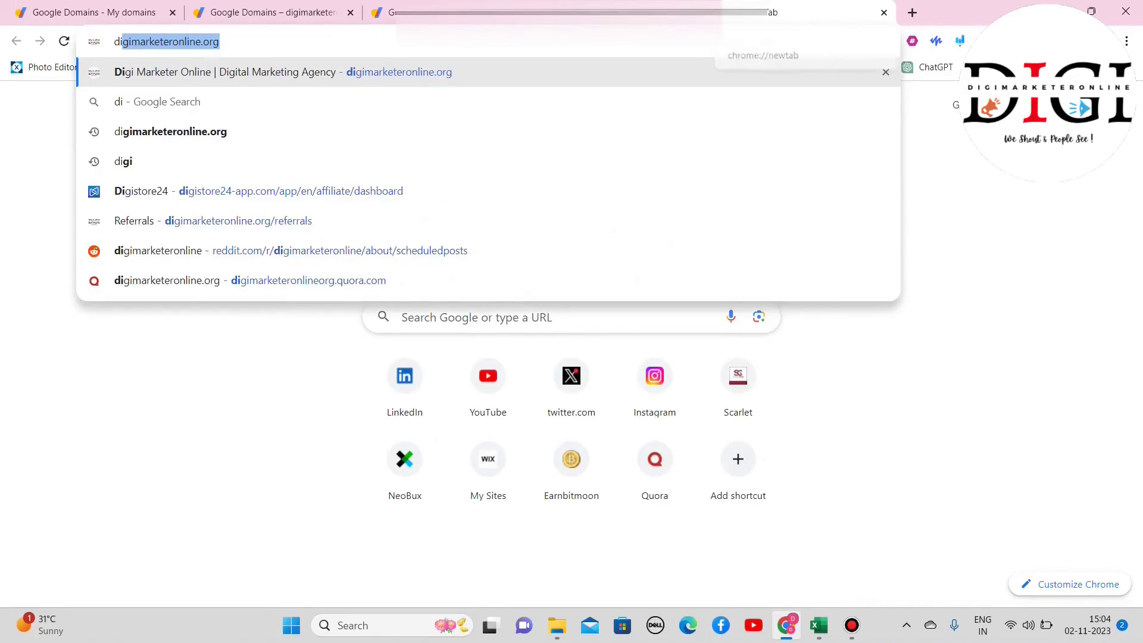
key(Right)
key(Return)
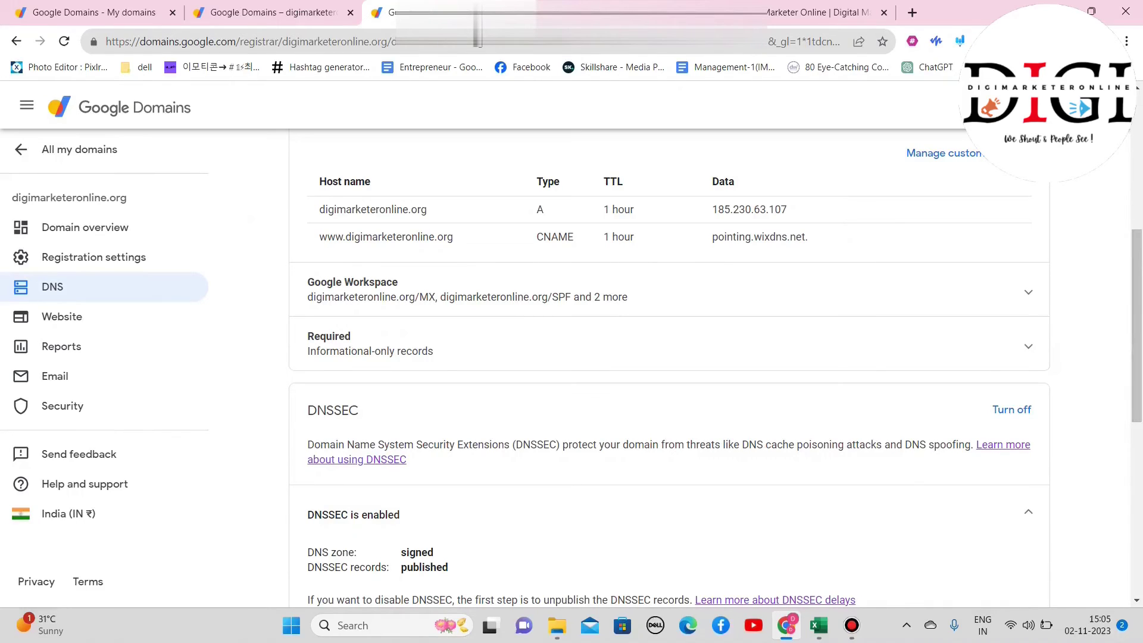
- Recheck the custom A and CNAME records in Google Domains, consult the Wix article, and locate the DNSSEC section
drag(1136, 326, 1136, 189)
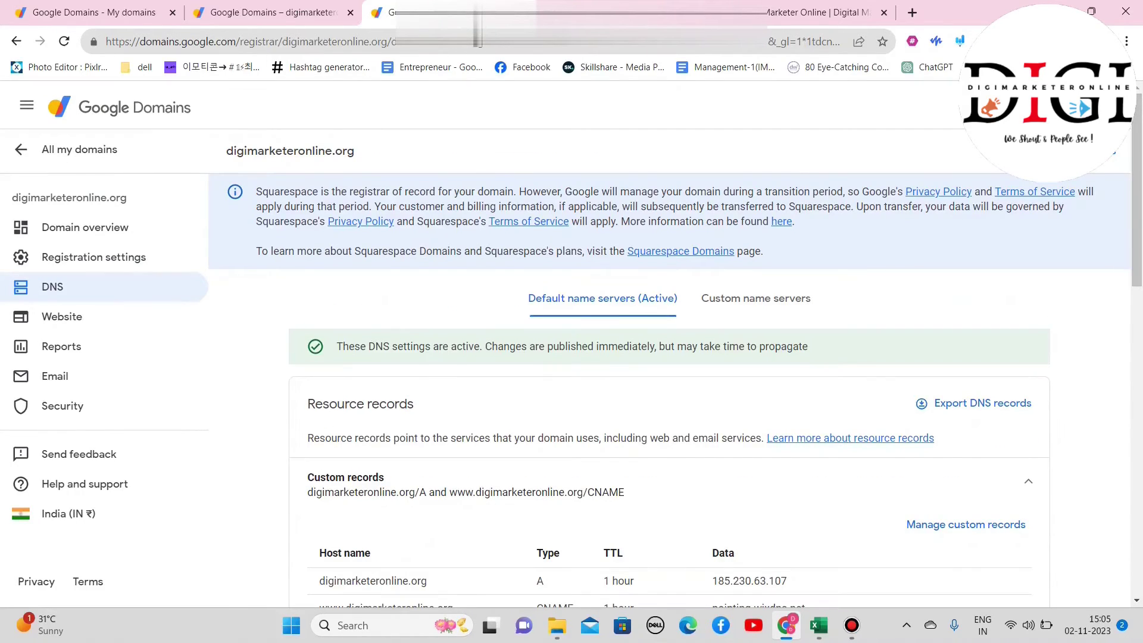
scroll(571, 350, down, 1)
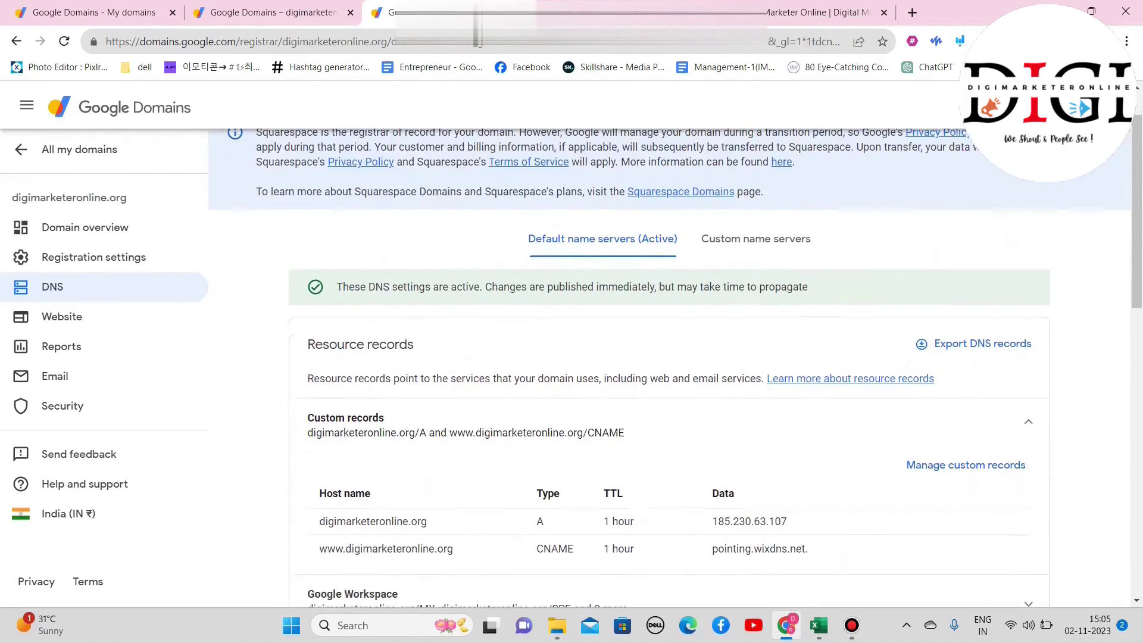
click(649, 13)
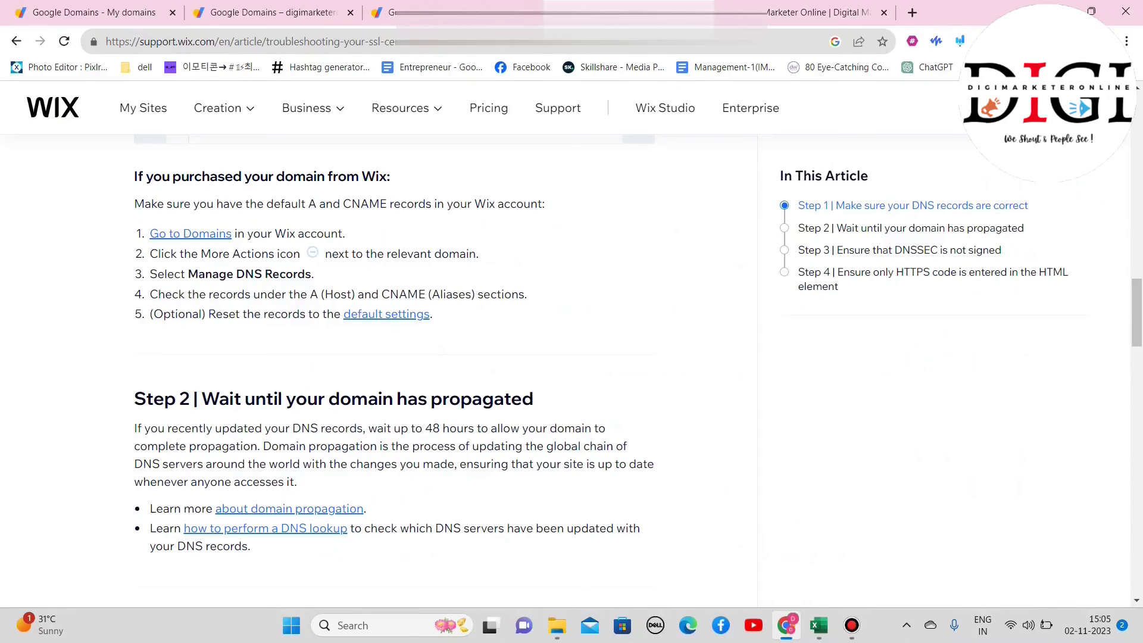
key(ctrl+shift+Tab)
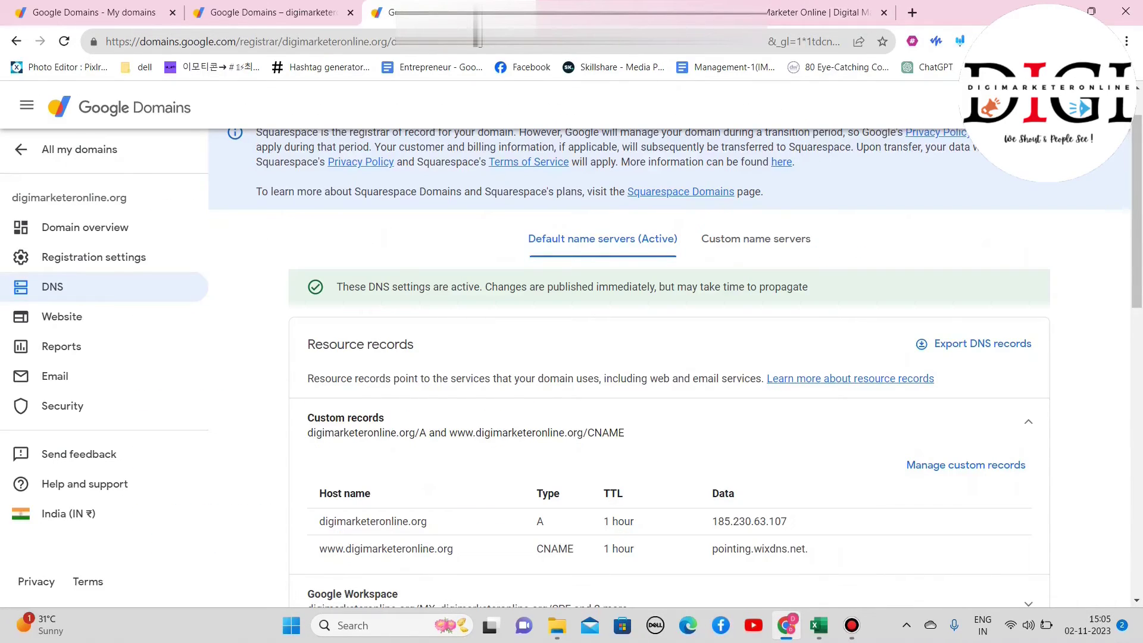
scroll(669, 357, down, 1)
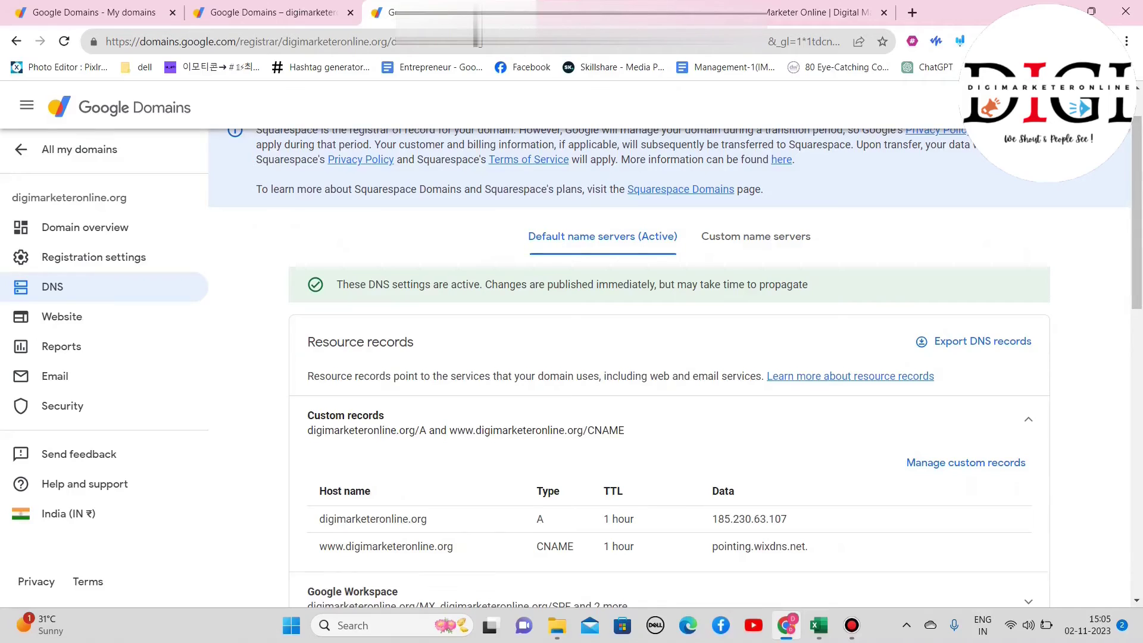
scroll(669, 357, down, 3)
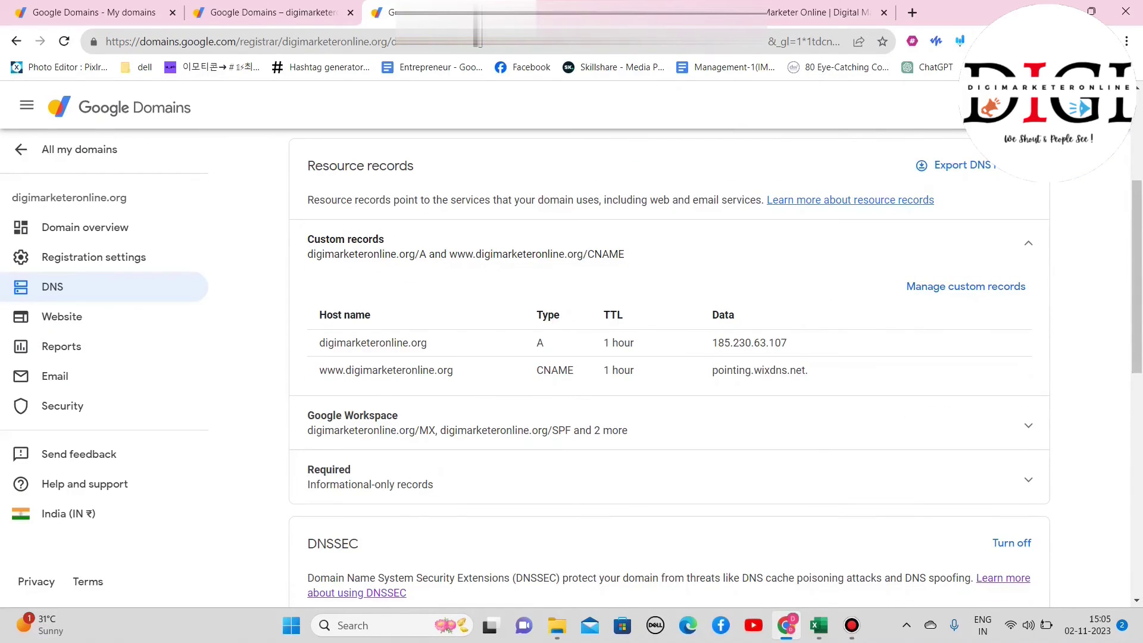
scroll(669, 357, down, 8)
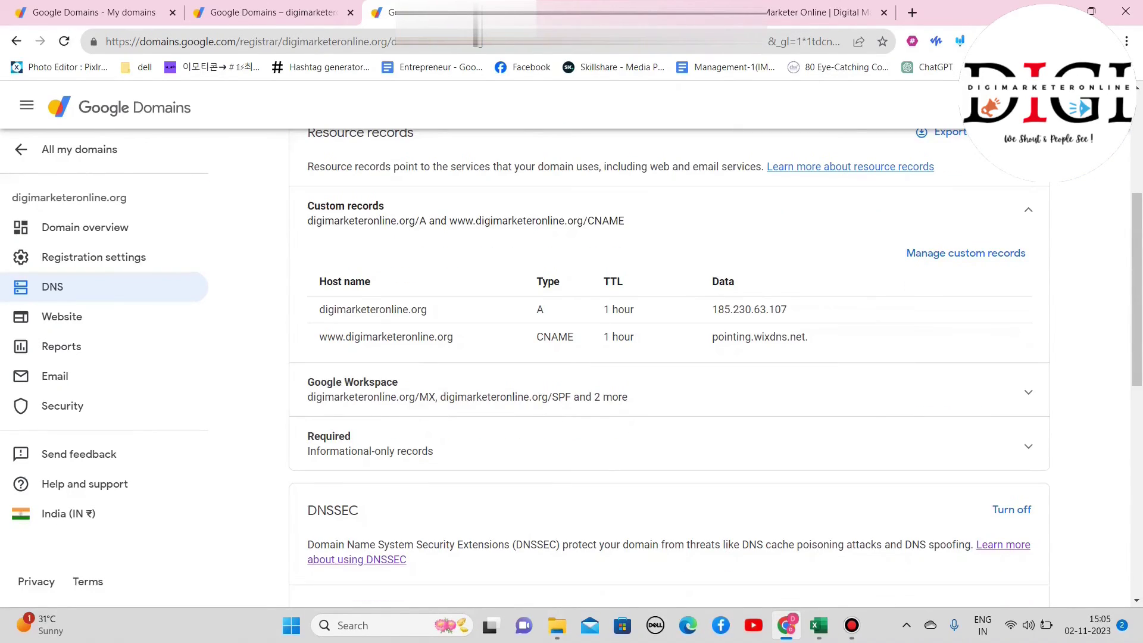